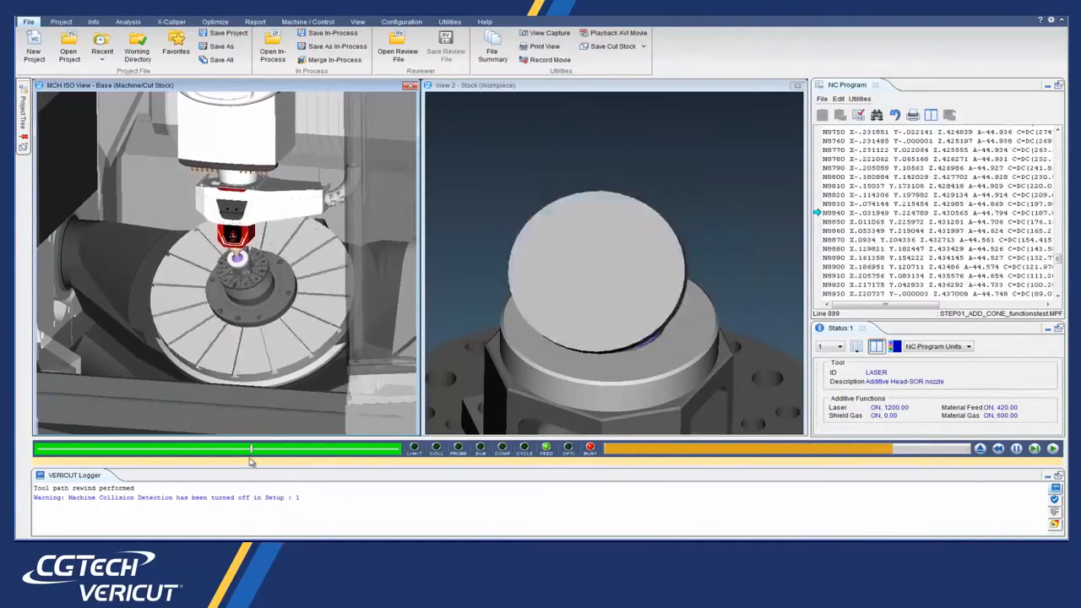
# Lower the simulation speed during the cone deposition and raise it during the shell deposition.
pyautogui.moveTo(250, 453)
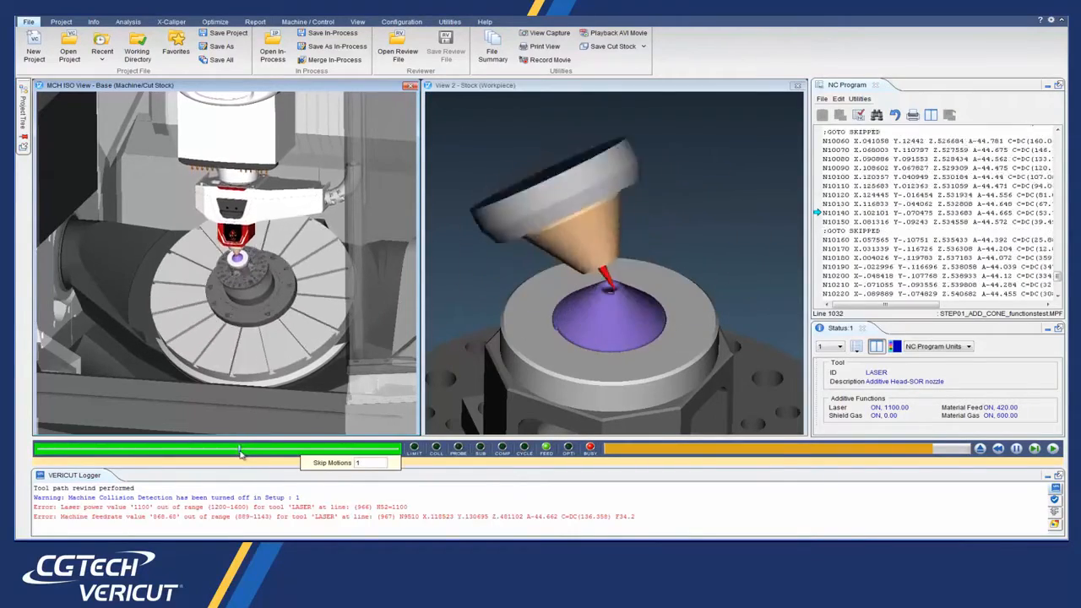
pyautogui.moveTo(240, 452); pyautogui.dragTo(226, 455)
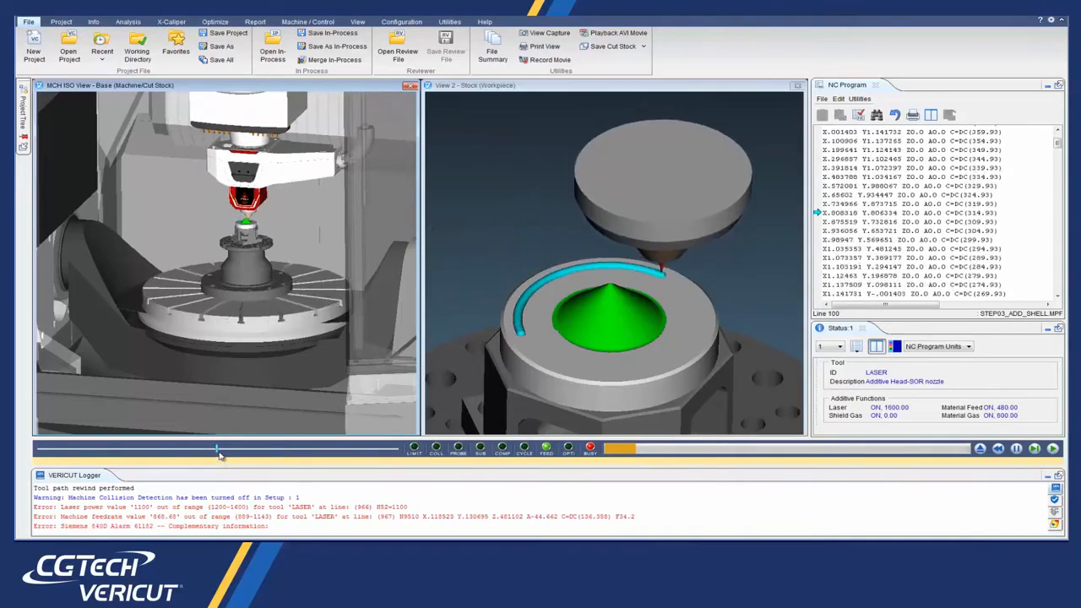
pyautogui.moveTo(218, 453)
pyautogui.moveTo(218, 453); pyautogui.dragTo(300, 463)
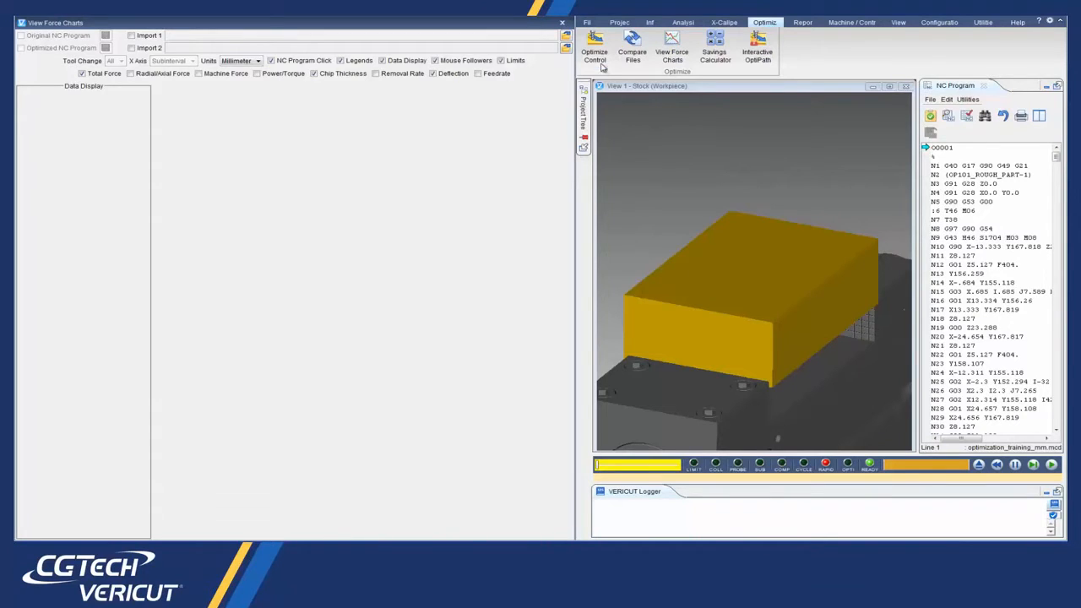
# Apply the Optimize force mode with the Titanium+Demonstration material and run the NC program simulation.
pyautogui.click(596, 54)
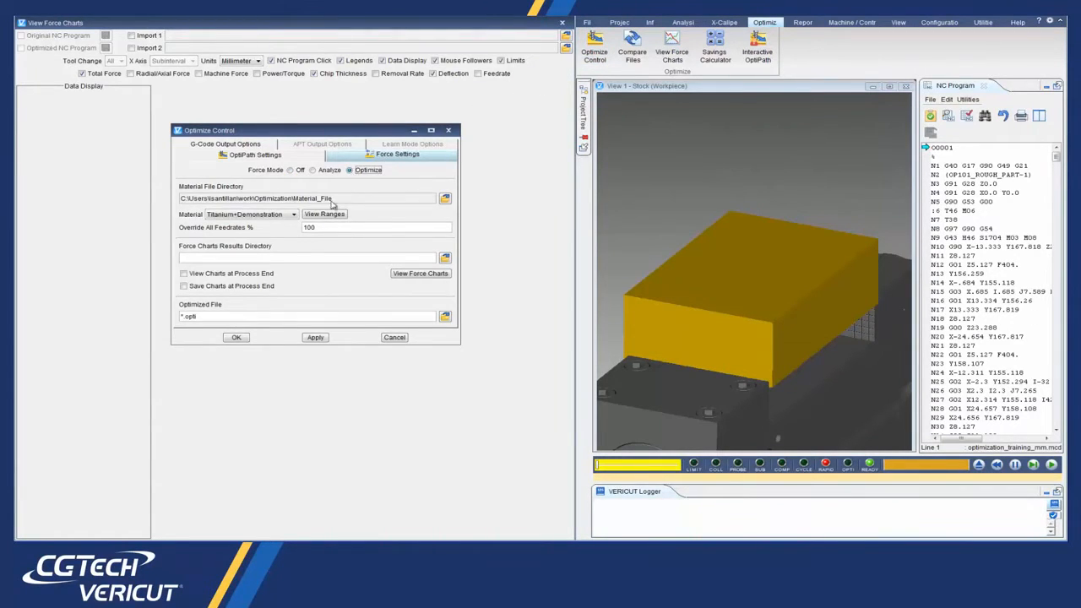
pyautogui.click(236, 338)
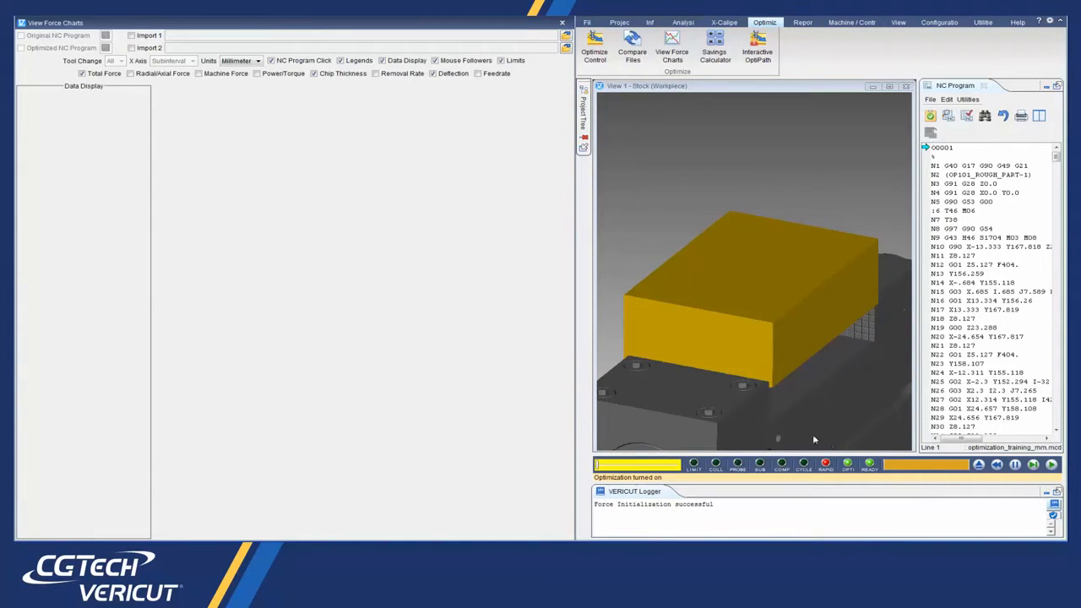
pyautogui.click(1051, 464)
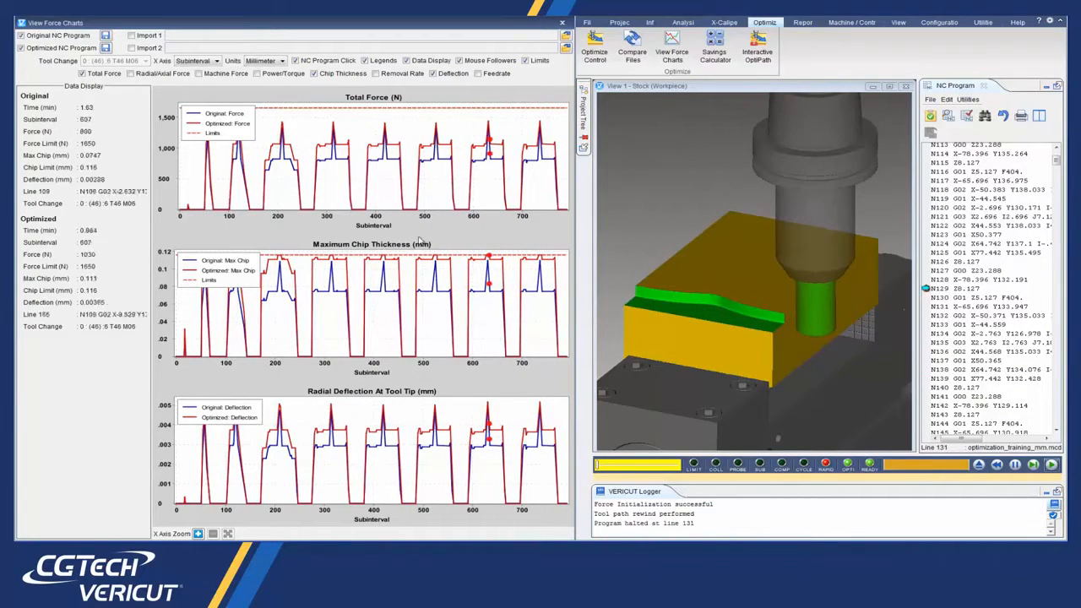
# Trace a Total Force peak to its NC line, switch to NC program review mode, and replay the cut from line N13.
pyautogui.click(336, 147)
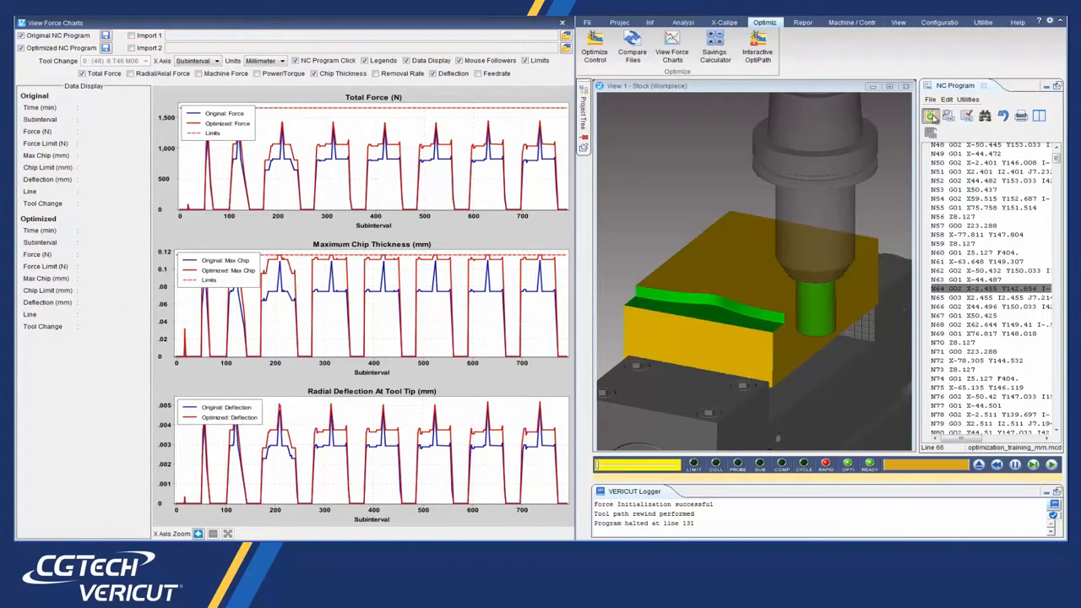
pyautogui.click(930, 116)
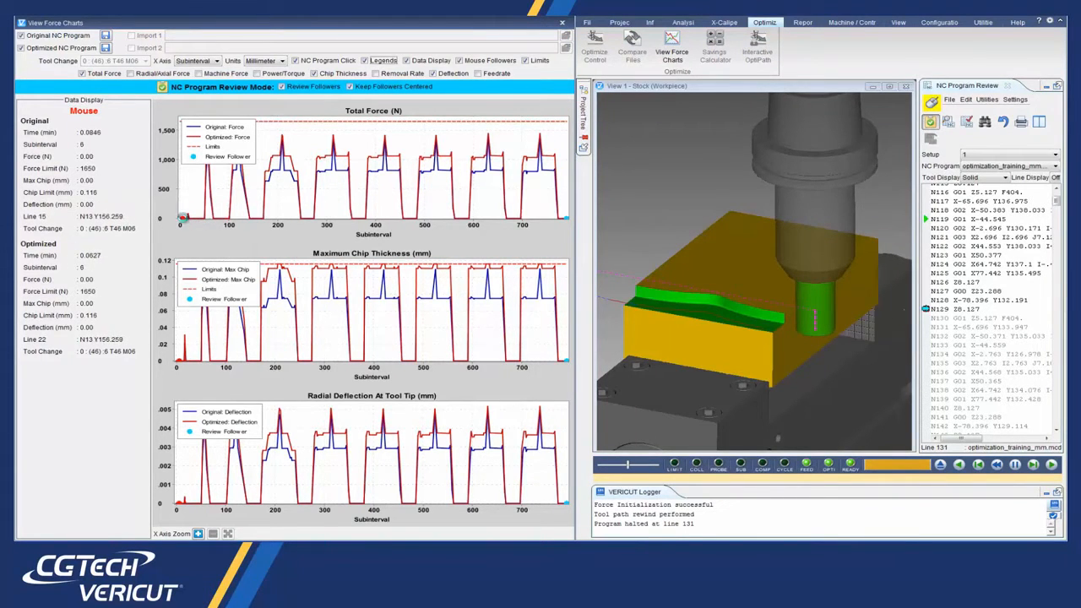
pyautogui.click(183, 217)
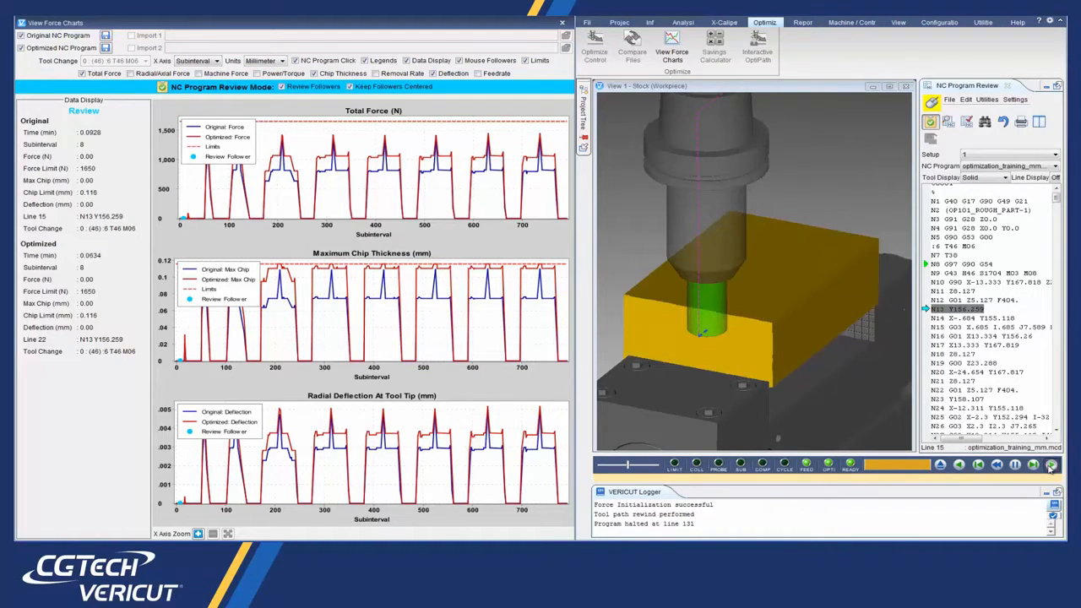
pyautogui.click(1051, 465)
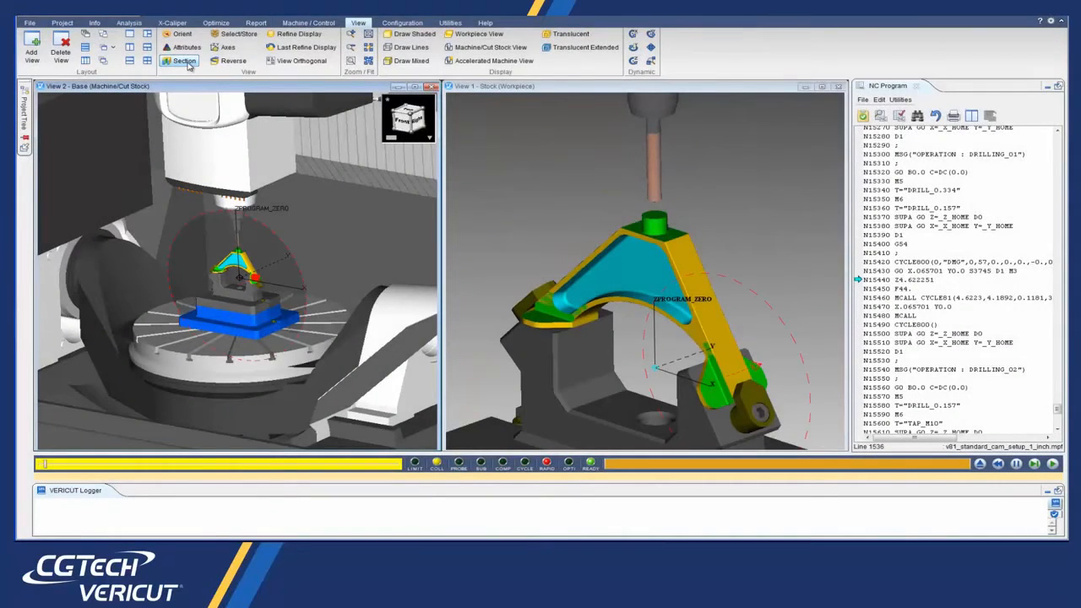
# Set up a white POS X section plane for the stock, referenced to the PROGRAM_ZERO coordinate system.
pyautogui.click(184, 61)
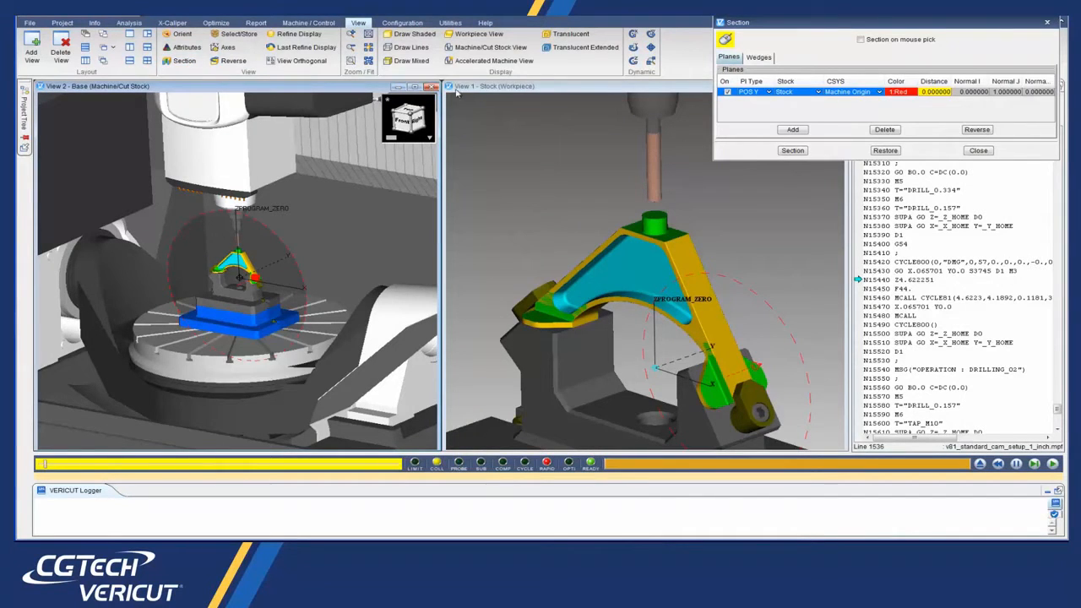
pyautogui.click(750, 92)
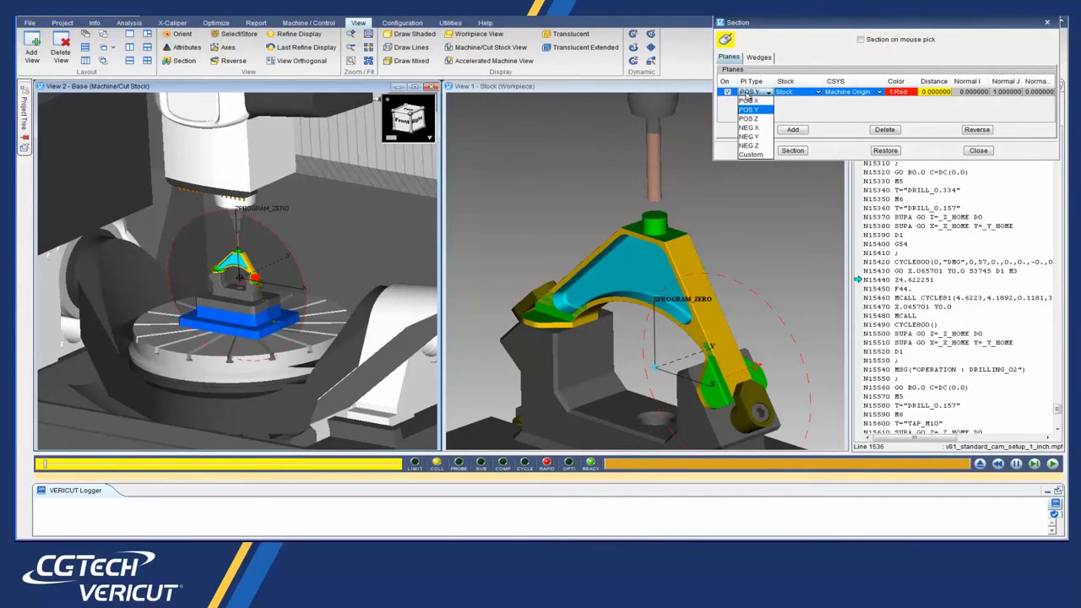
pyautogui.click(762, 103)
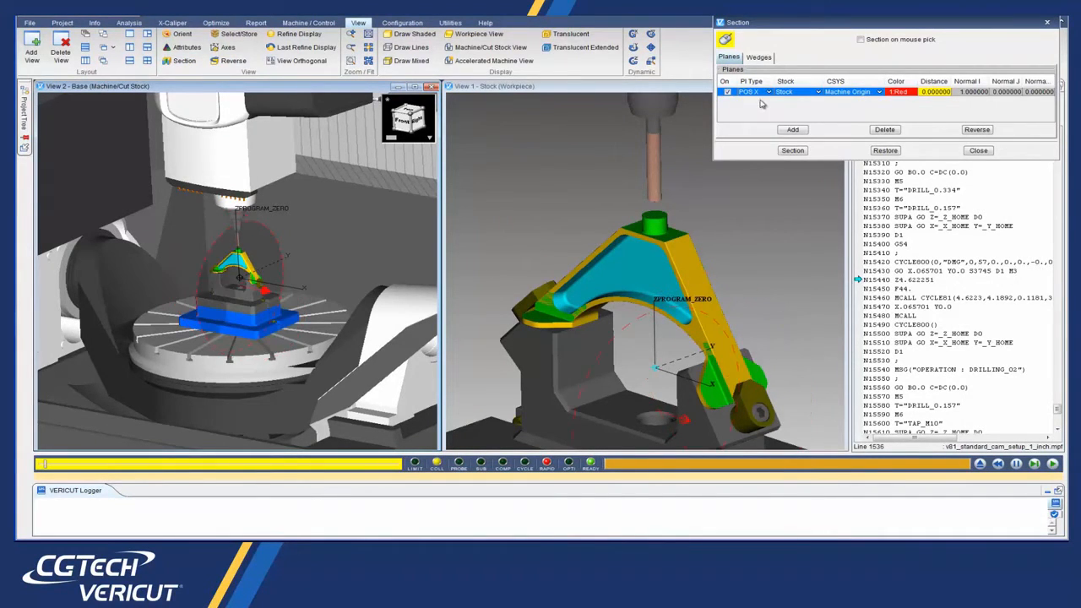
pyautogui.click(832, 94)
pyautogui.click(849, 106)
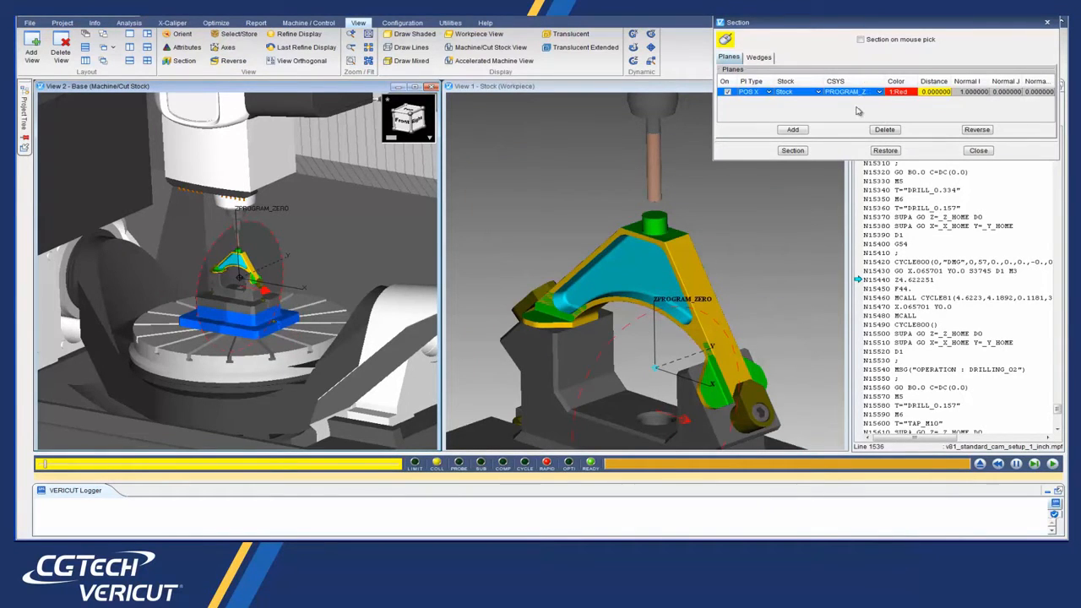
pyautogui.click(899, 93)
pyautogui.click(901, 164)
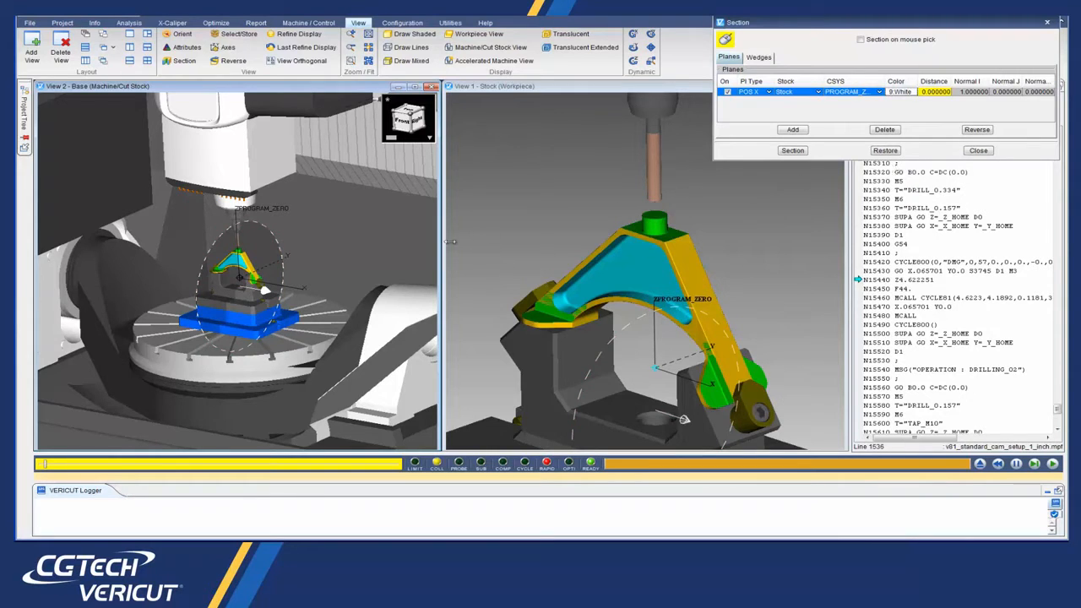
# Section the bracket with the defined plane and run the drilling simulation on the sectioned part.
pyautogui.moveTo(245, 279); pyautogui.dragTo(269, 228)
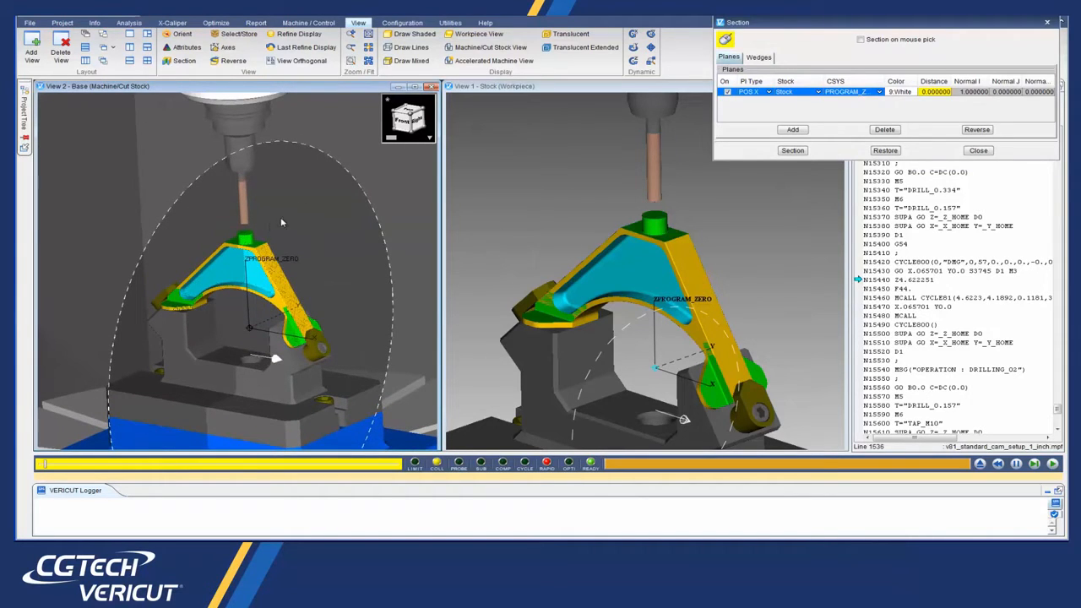
pyautogui.click(786, 151)
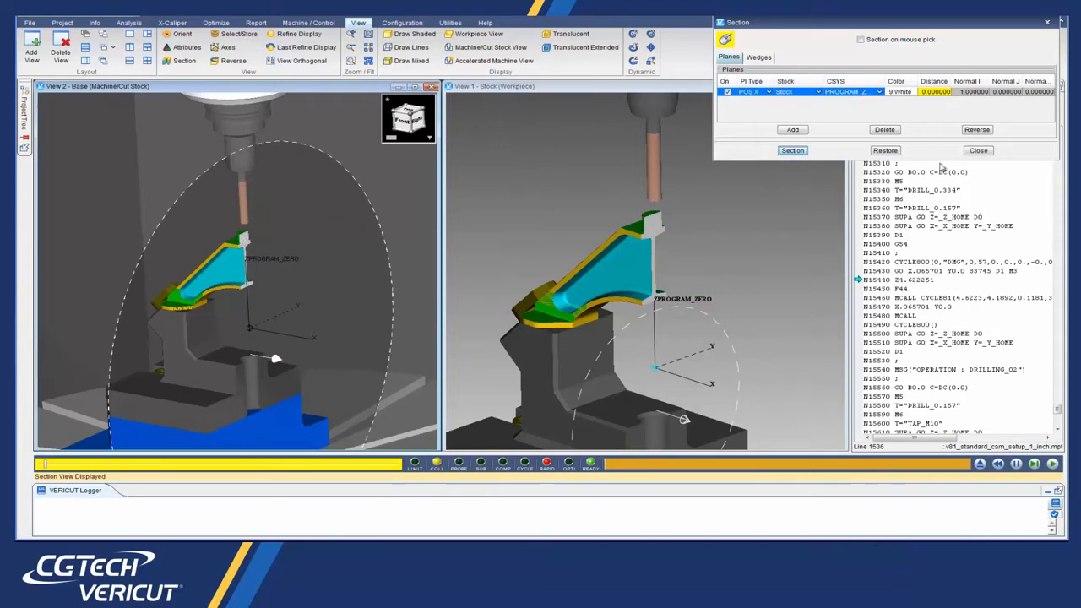
pyautogui.click(977, 152)
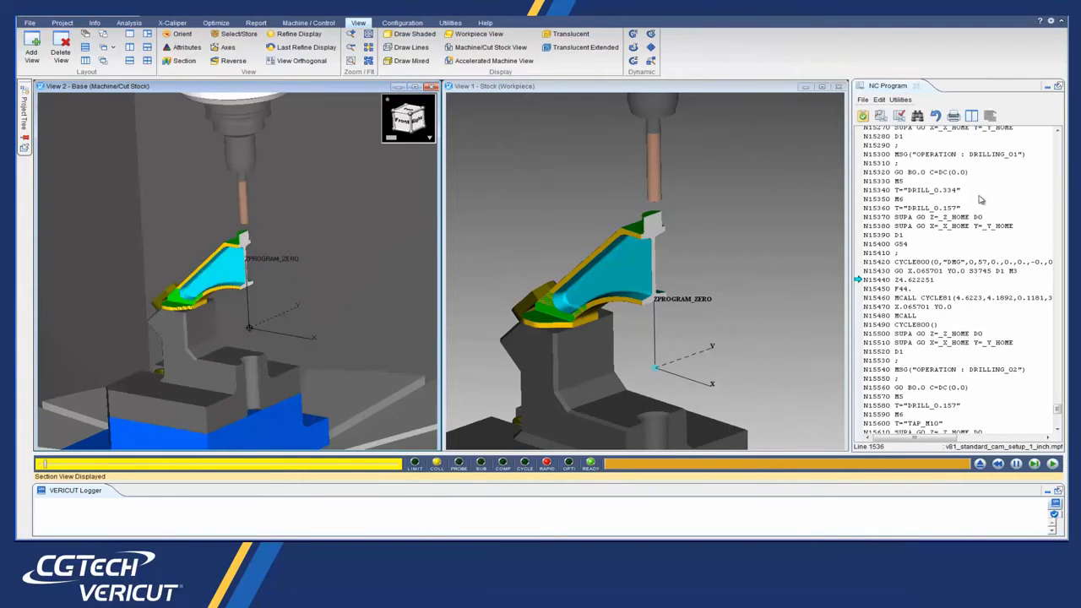
pyautogui.click(1053, 464)
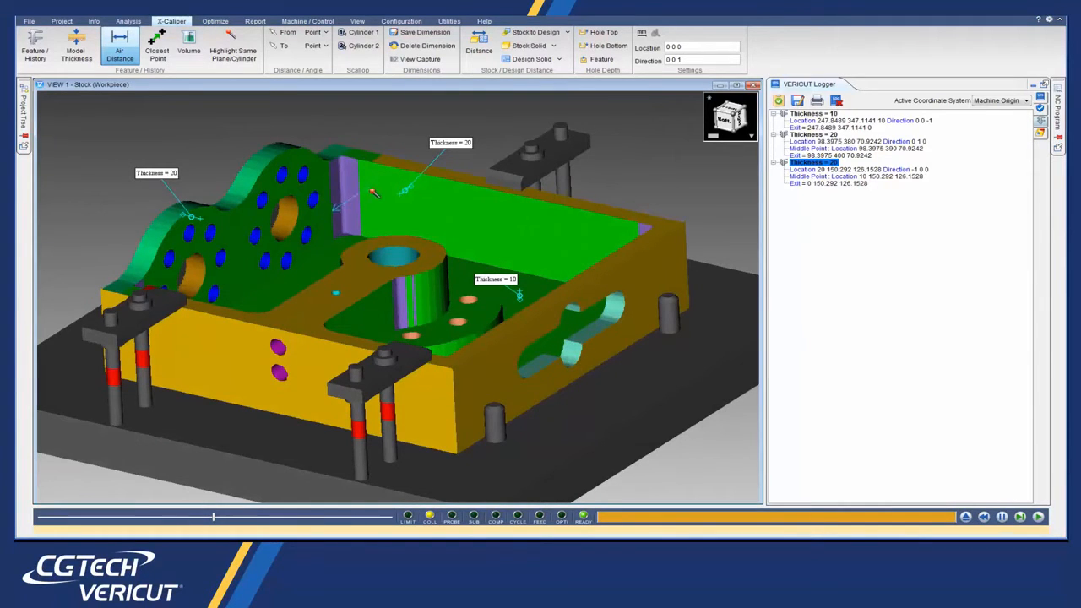
# Save air-distance dimensions for the side wall's slot and the flange's upper large hole, placing both labels clear of the features.
pyautogui.click(425, 34)
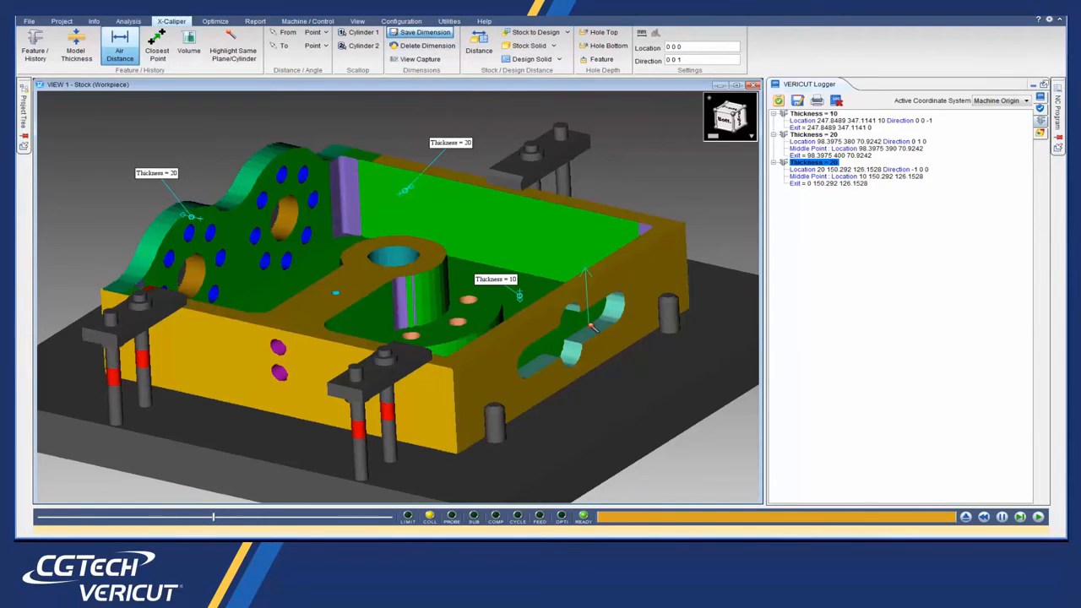
pyautogui.click(594, 335)
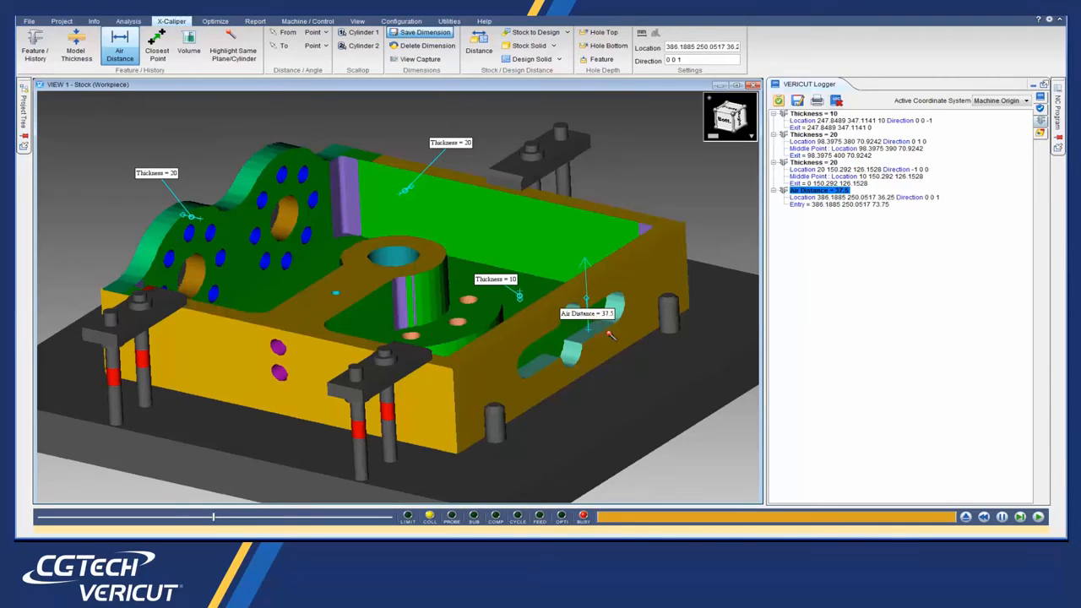
pyautogui.moveTo(593, 317); pyautogui.dragTo(650, 378)
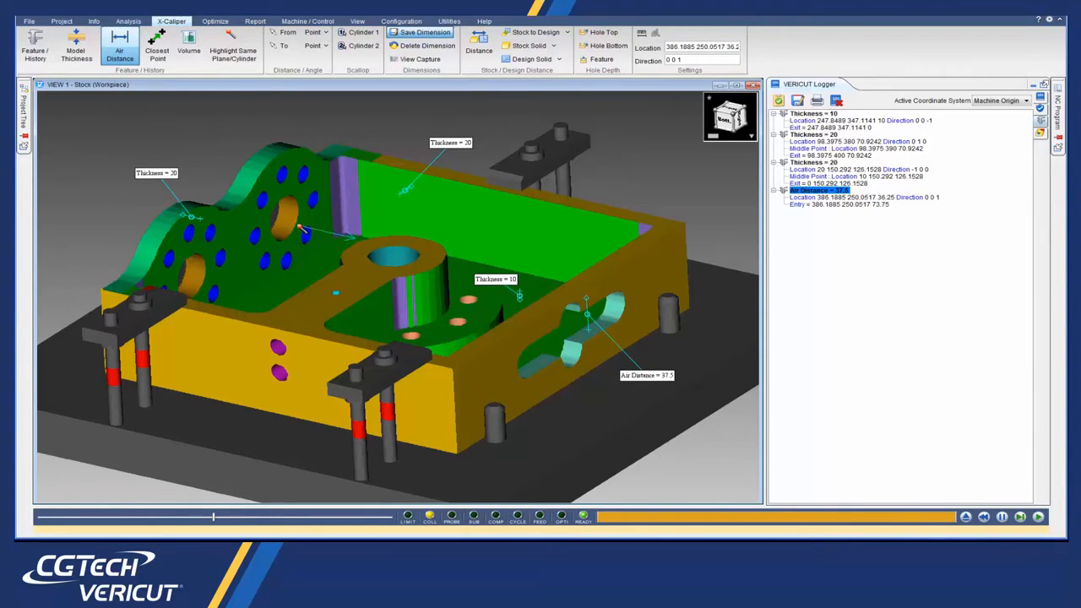
pyautogui.click(291, 223)
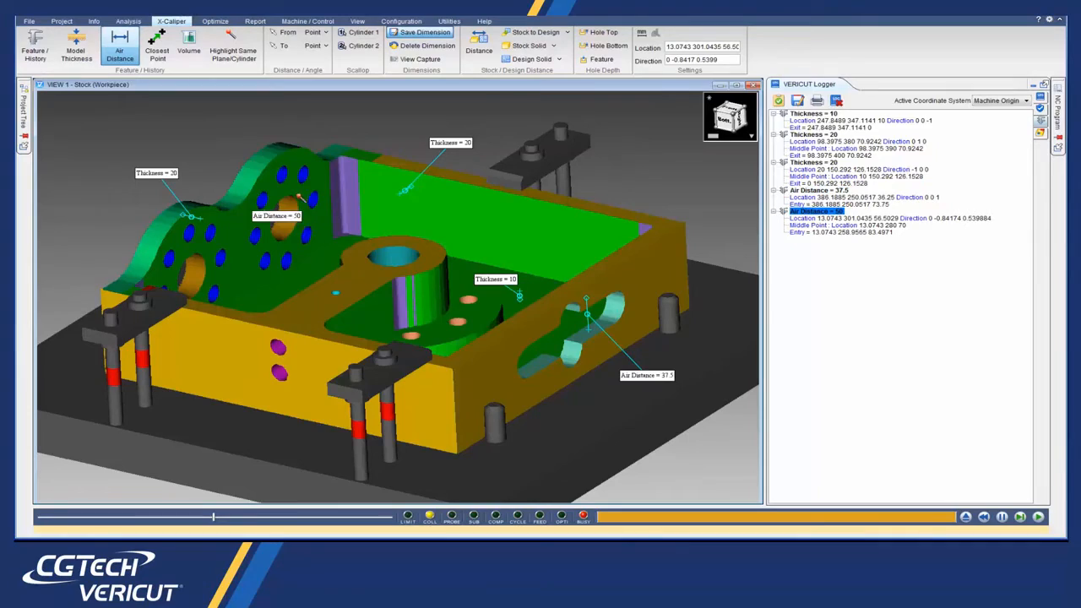
pyautogui.moveTo(294, 218); pyautogui.dragTo(320, 125)
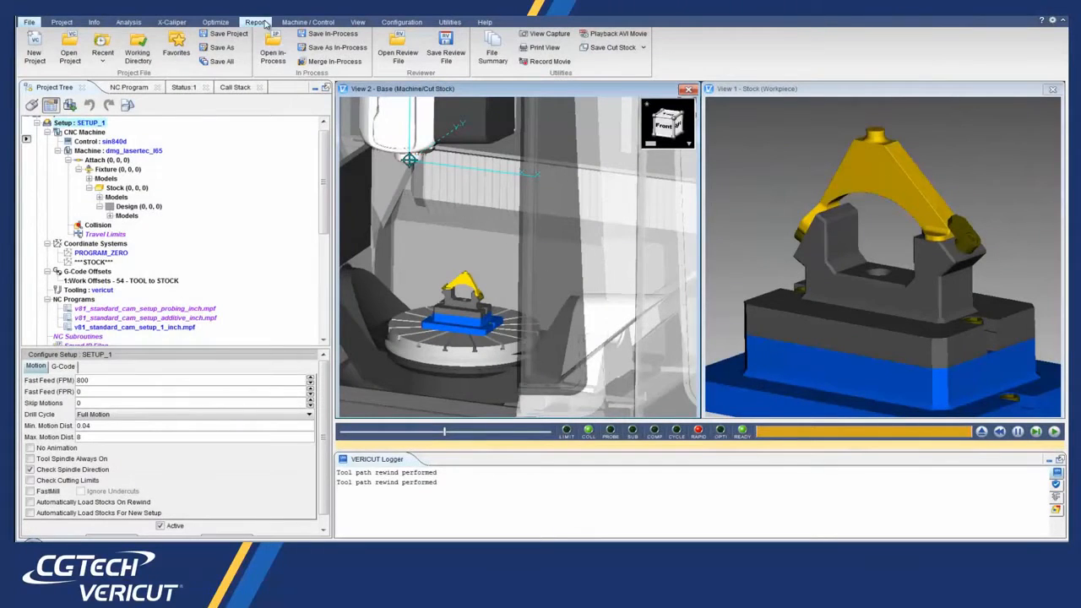
# Open the report template for editing and set its page size to Letter (8.5" x 11").
pyautogui.click(255, 22)
pyautogui.click(83, 48)
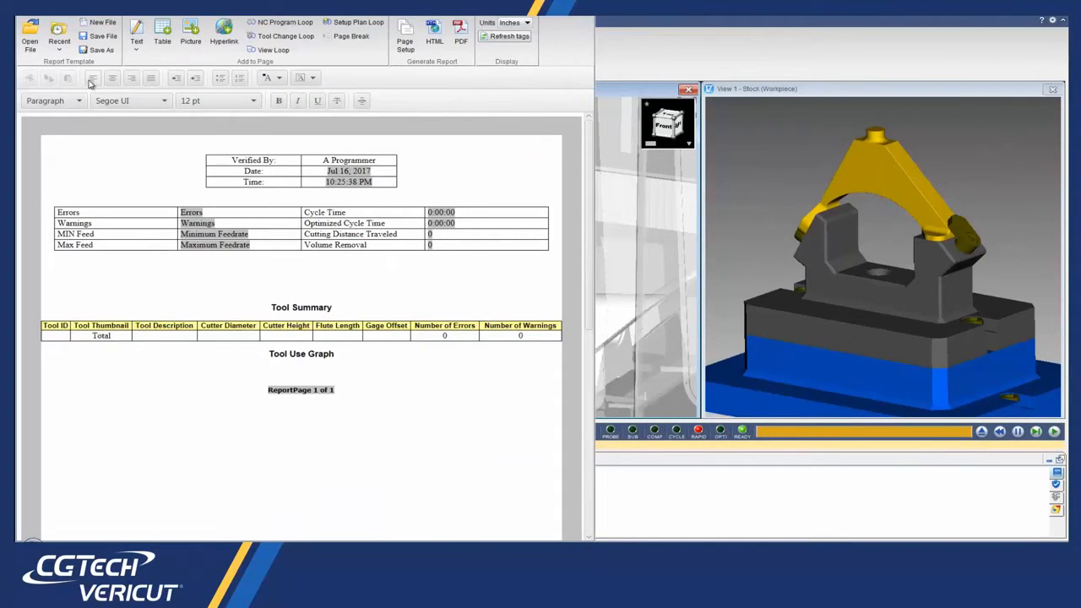
pyautogui.click(404, 39)
pyautogui.click(794, 196)
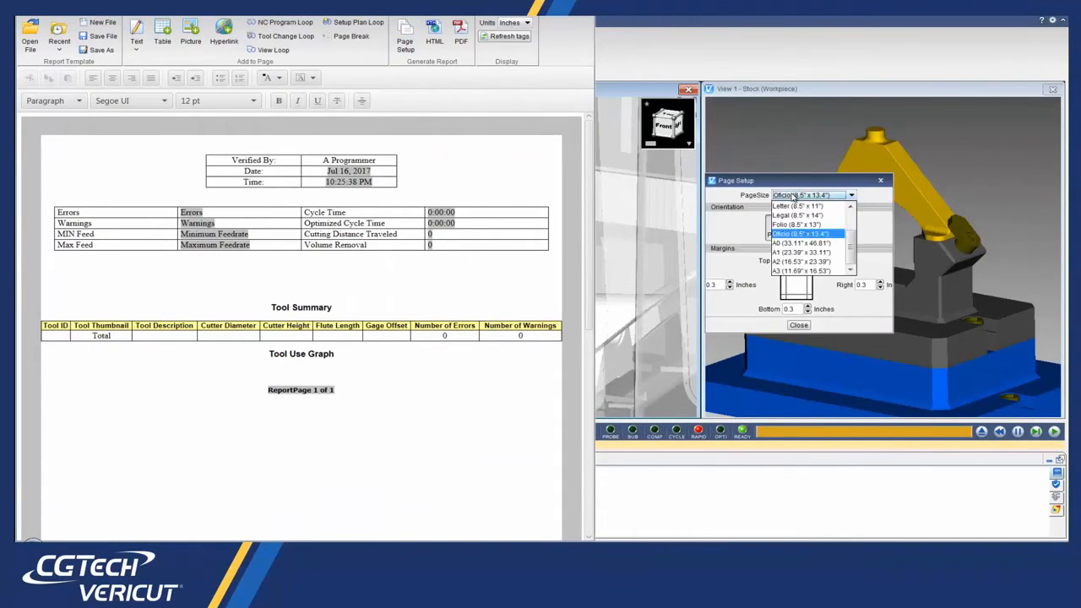
pyautogui.click(792, 206)
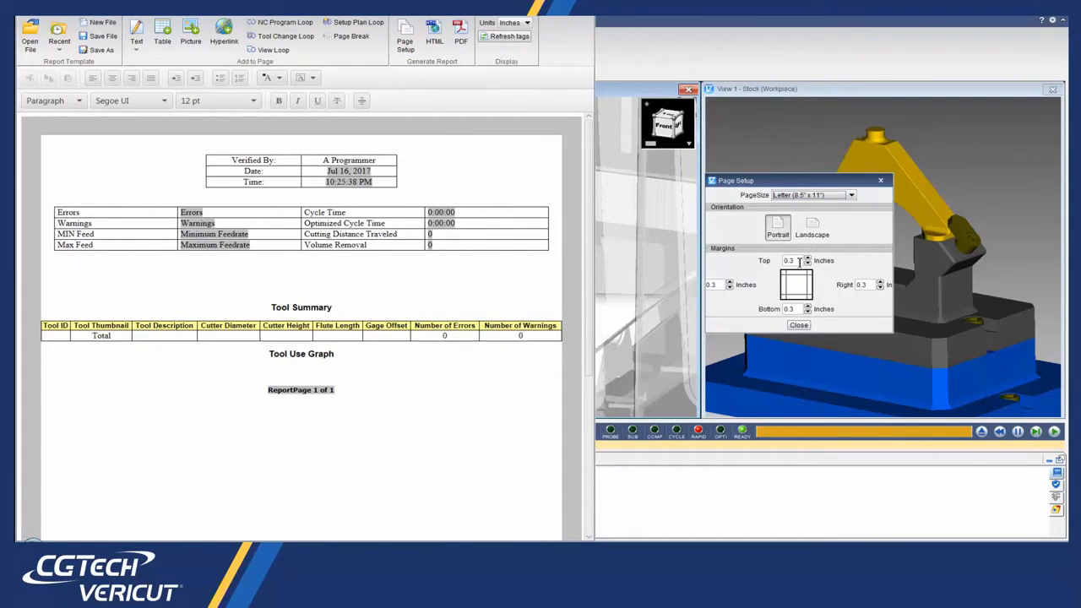
# Set the report's top, left, right and bottom margins to 0.5 inches and close the page setup.
pyautogui.click(808, 259)
pyautogui.click(808, 259)
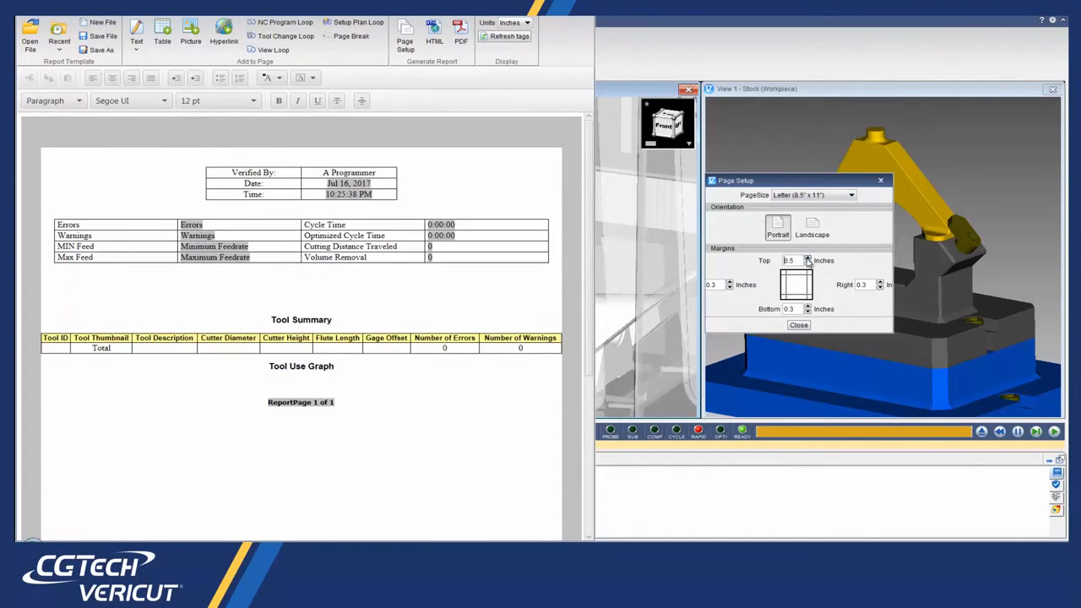
pyautogui.click(730, 282)
pyautogui.click(730, 282)
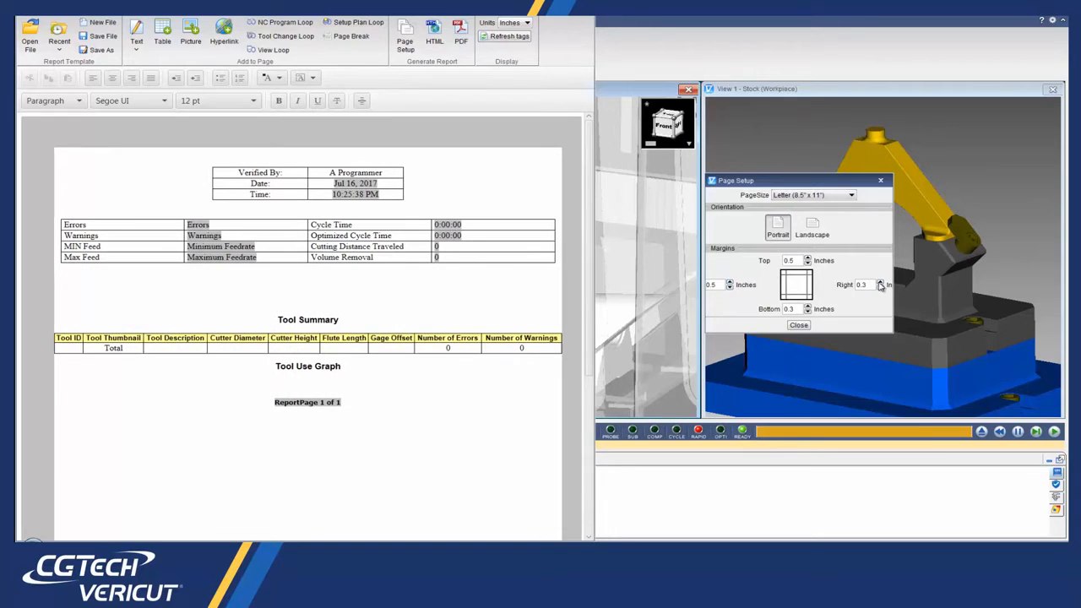
pyautogui.click(879, 282)
pyautogui.click(880, 283)
pyautogui.click(807, 306)
pyautogui.click(807, 307)
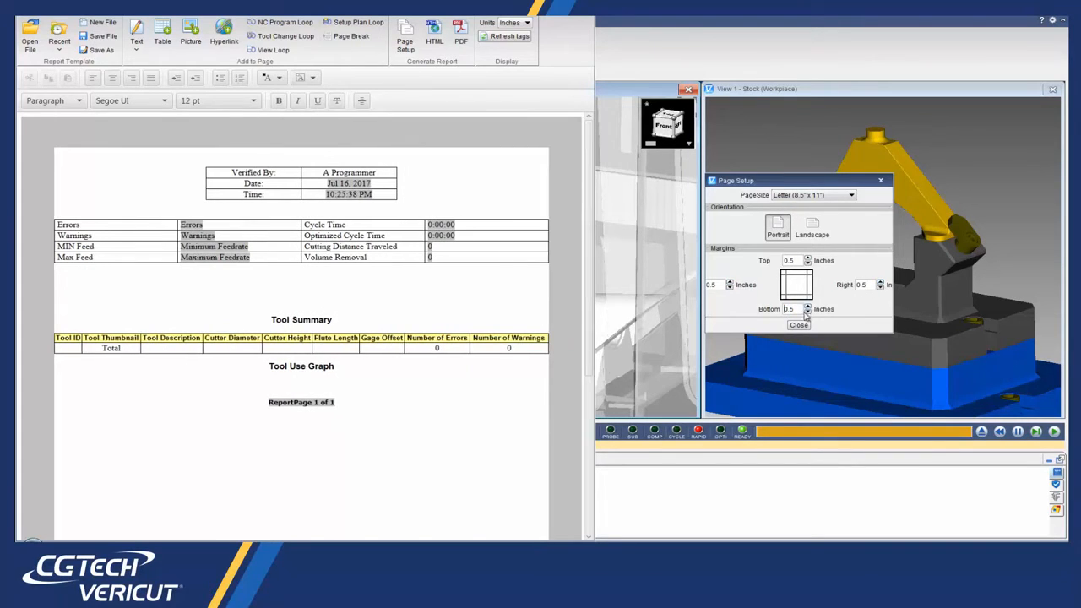
pyautogui.click(799, 325)
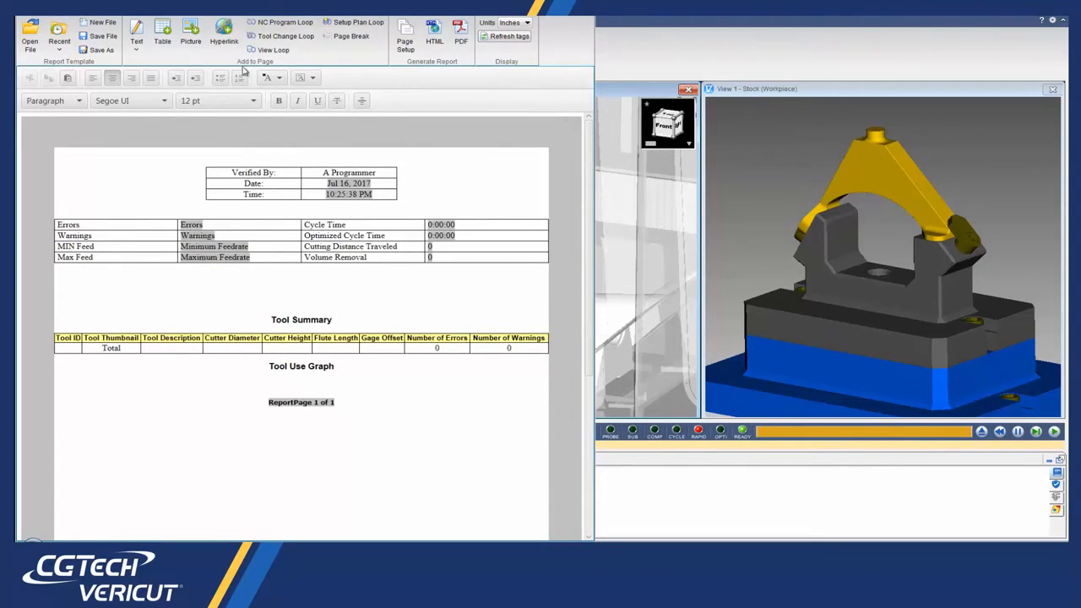
# Insert the CGTech_Banner.png picture from the Library folder above the Verified By table in the report template.
pyautogui.click(188, 36)
pyautogui.moveTo(351, 165); pyautogui.dragTo(557, 253)
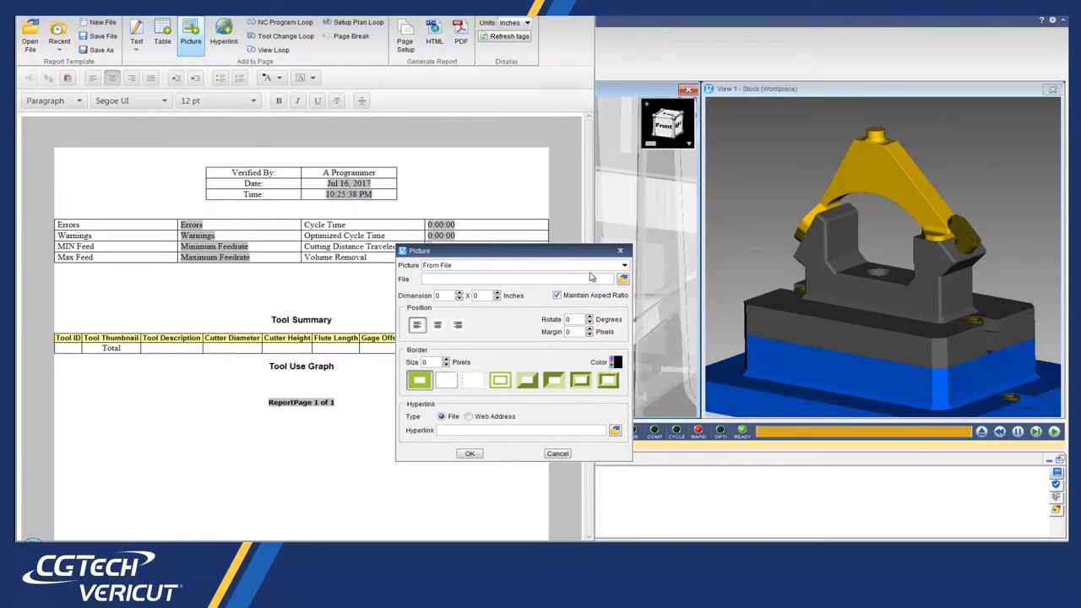
pyautogui.click(622, 279)
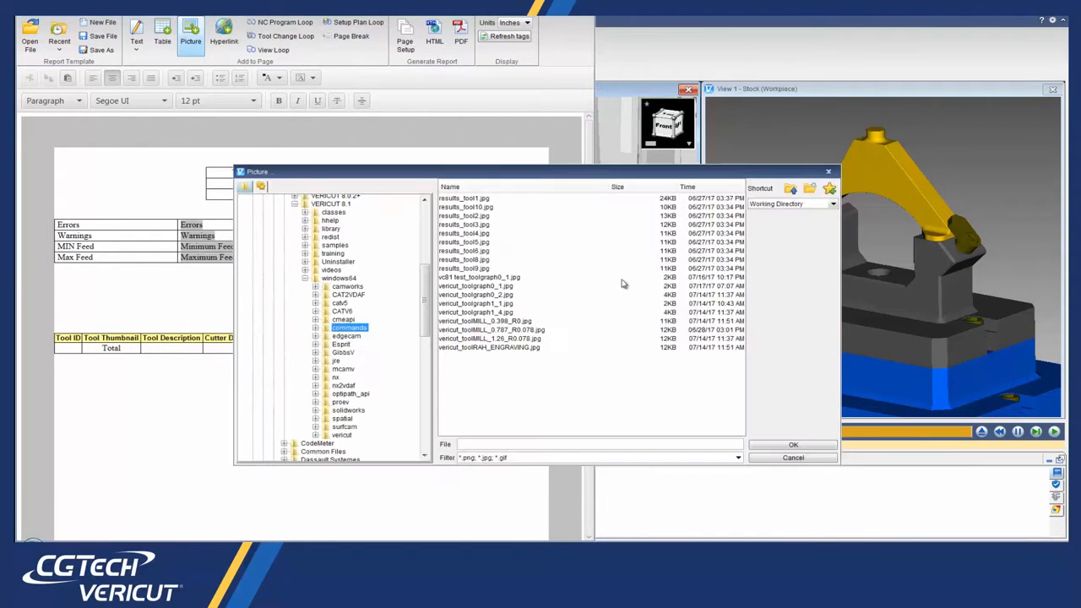
pyautogui.click(776, 205)
pyautogui.click(760, 242)
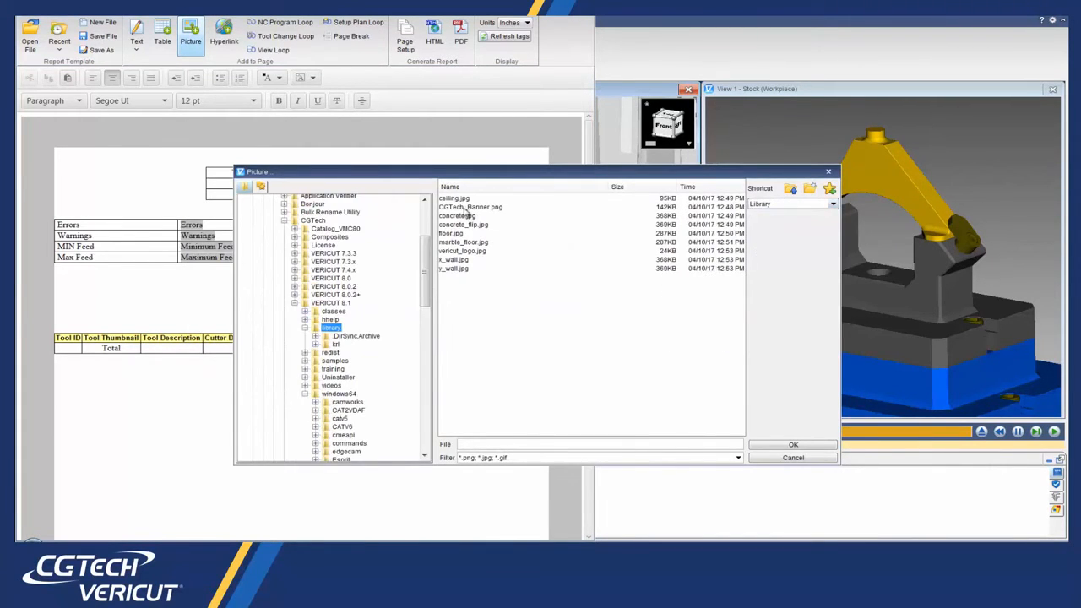
pyautogui.click(471, 207)
pyautogui.click(775, 444)
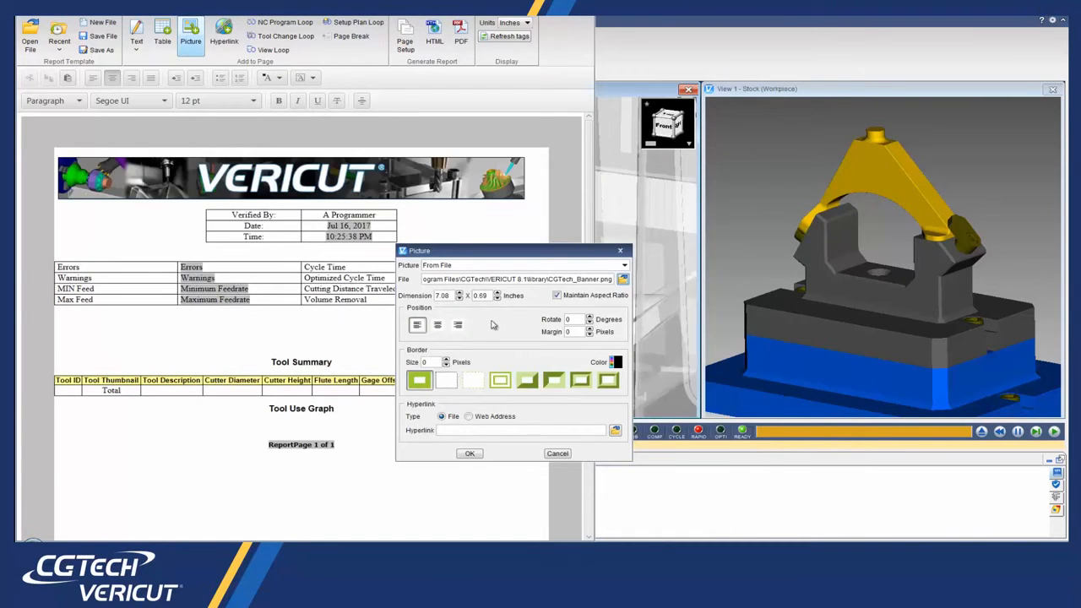
# Center the banner picture and set its width to 7.38 inches with the aspect ratio maintained.
pyautogui.click(439, 328)
pyautogui.click(459, 292)
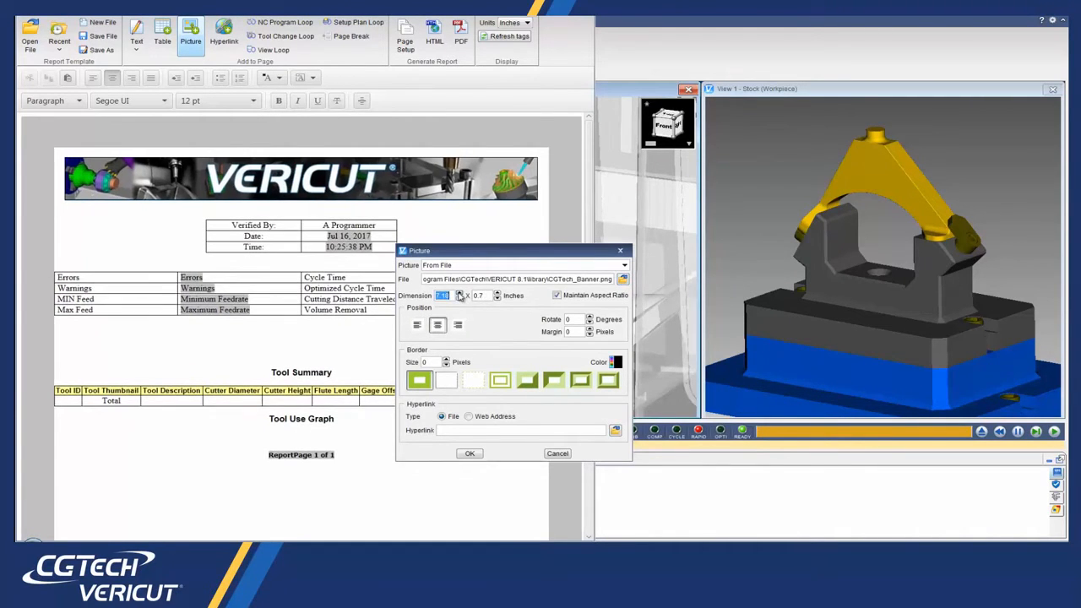
pyautogui.click(459, 292)
pyautogui.click(459, 293)
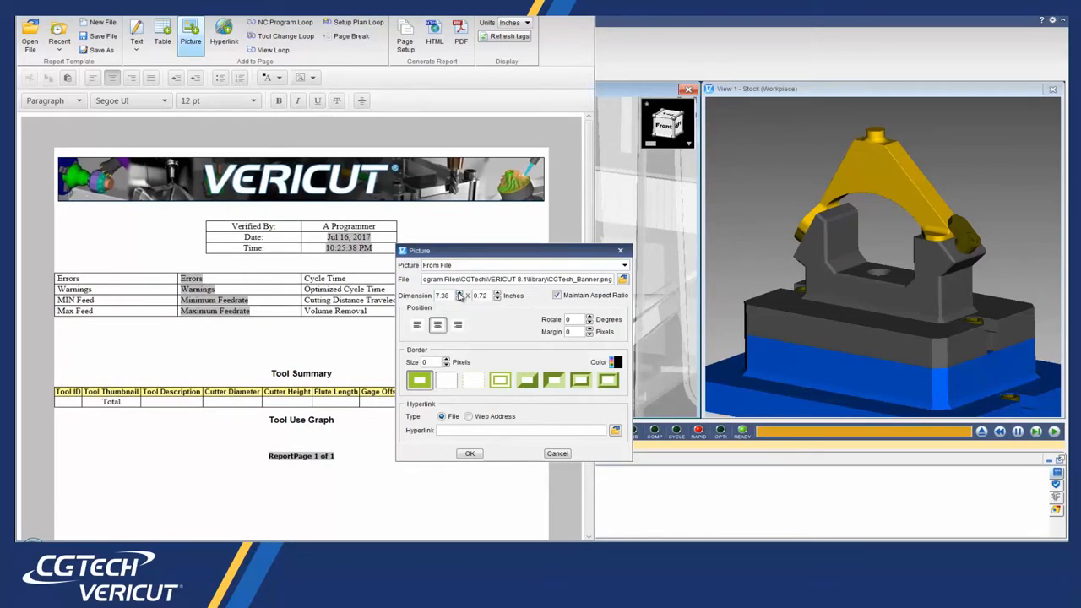
pyautogui.click(470, 455)
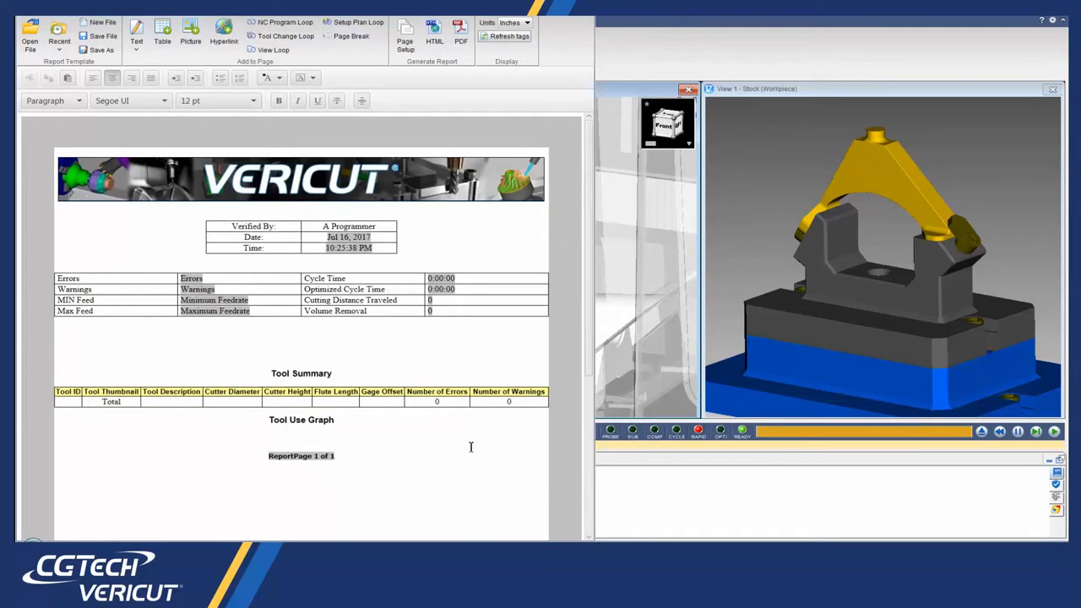
# Add the heading "VERICUT File Summary" above the Tool Summary section and format it centered, in bold Arial.
pyautogui.click(261, 332)
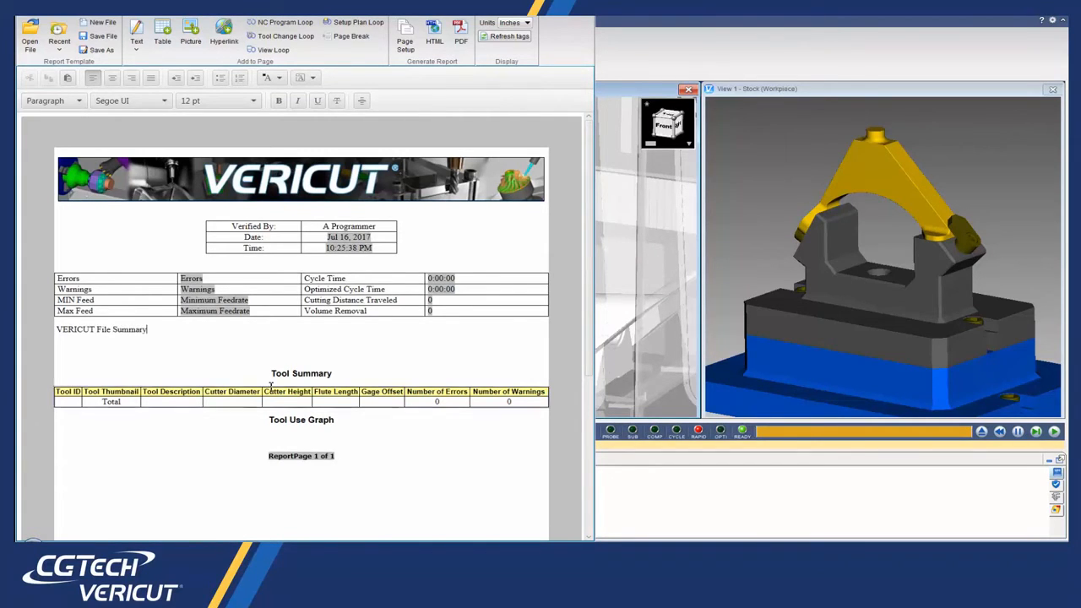
pyautogui.moveTo(151, 330); pyautogui.dragTo(62, 332)
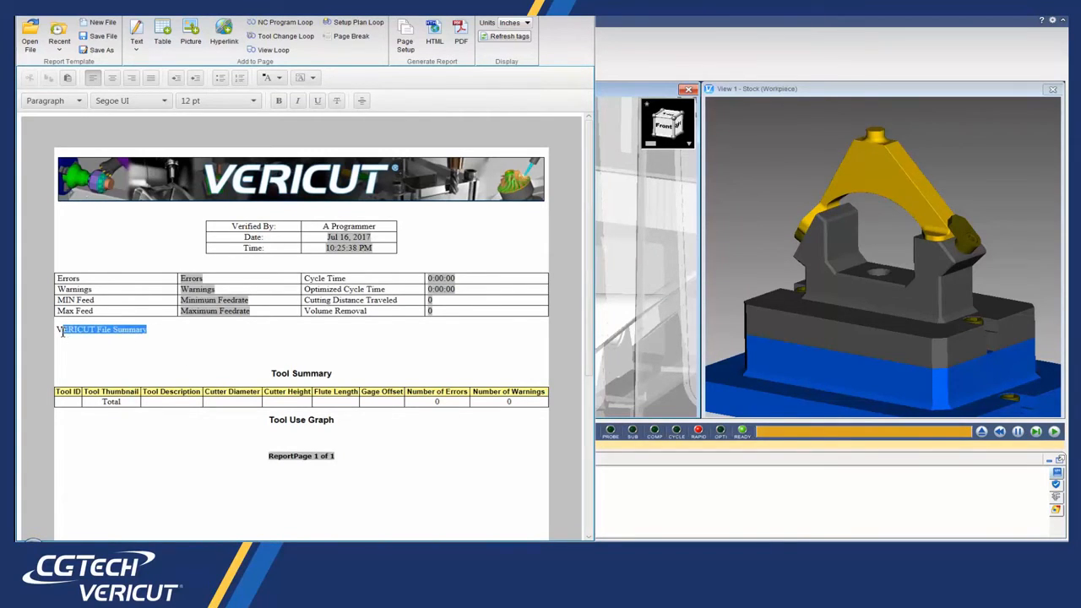
pyautogui.click(111, 78)
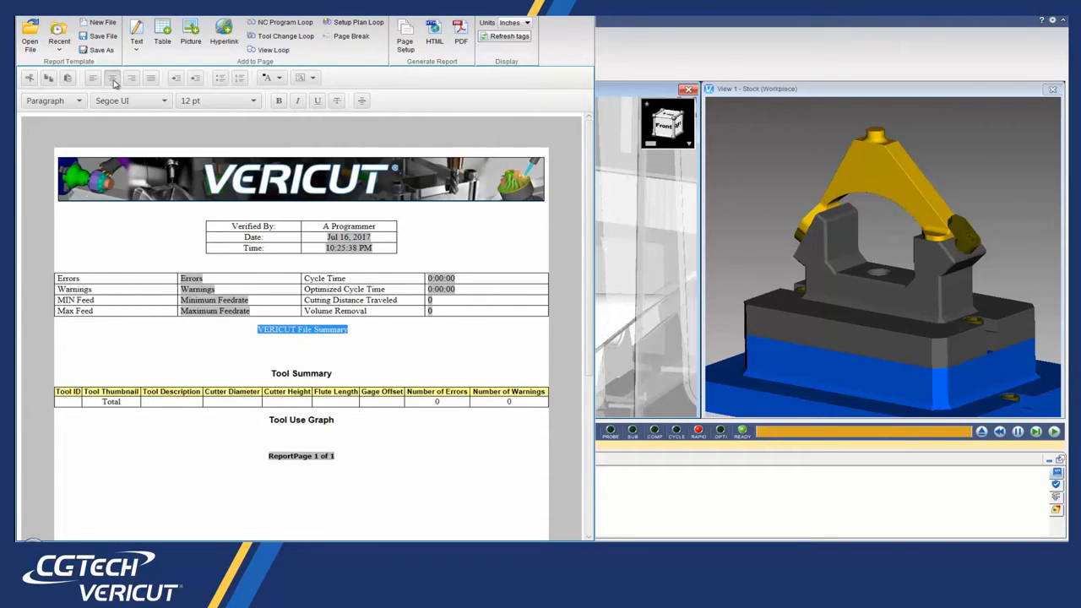
pyautogui.click(150, 103)
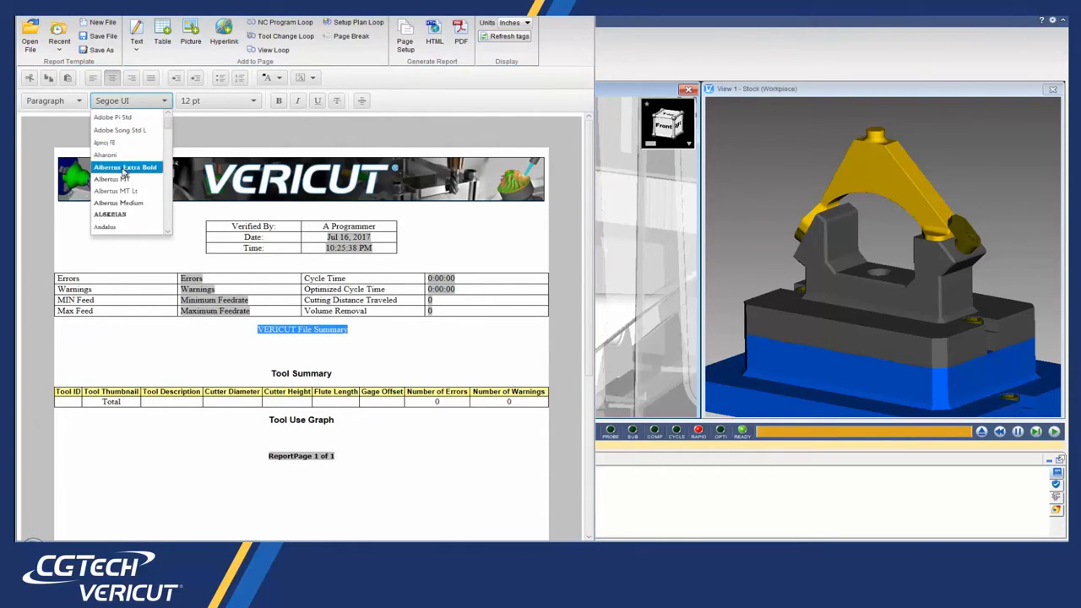
pyautogui.scroll(-3, 122, 172)
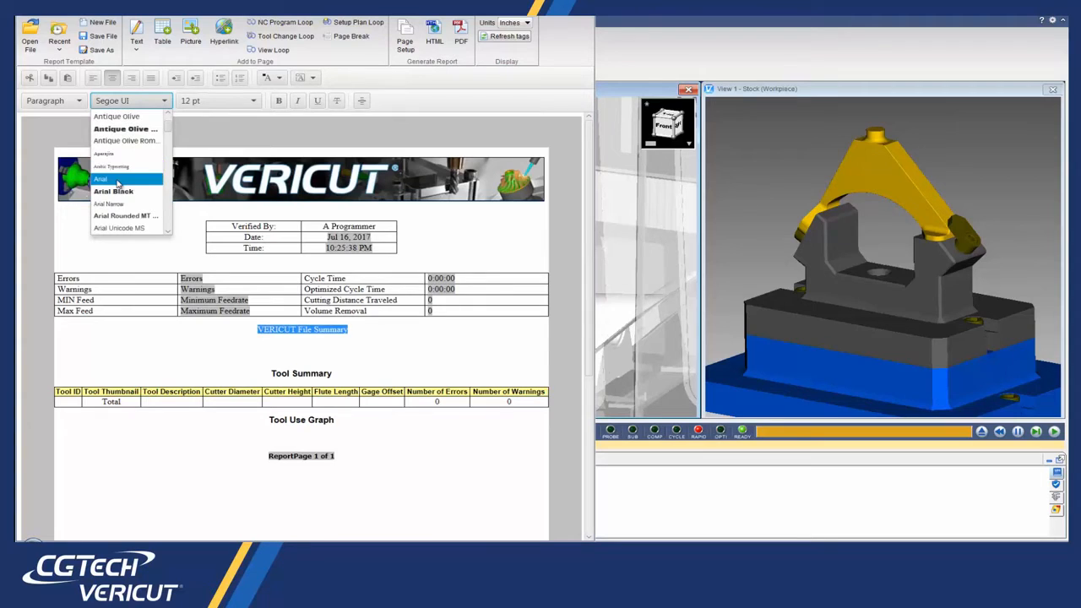
pyautogui.click(116, 180)
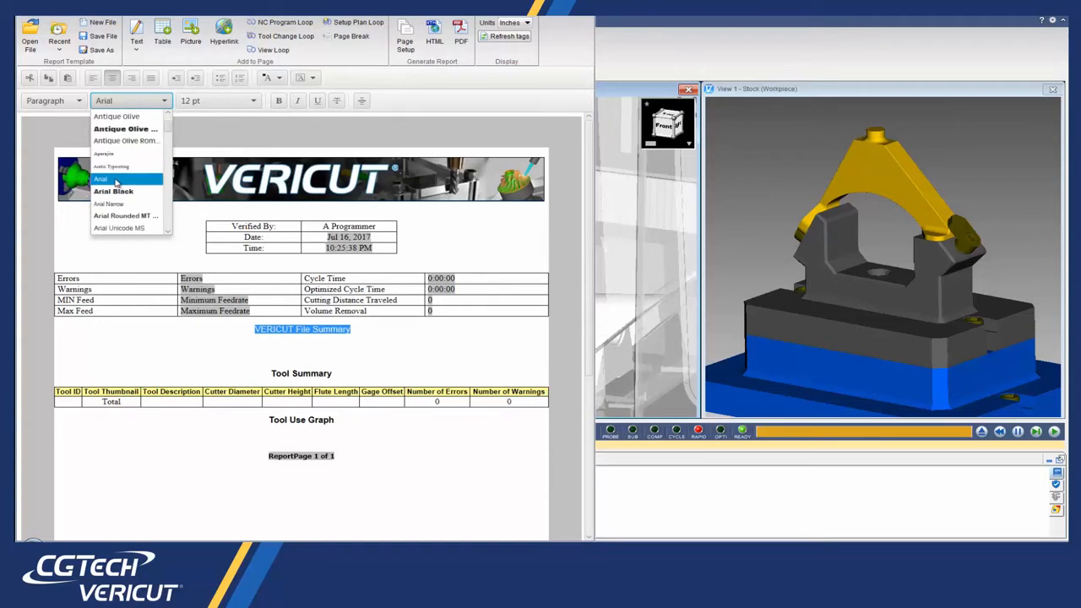
pyautogui.click(279, 101)
# Insert a File Summary Table with its default columns below the VERICUT File Summary heading.
pyautogui.click(255, 344)
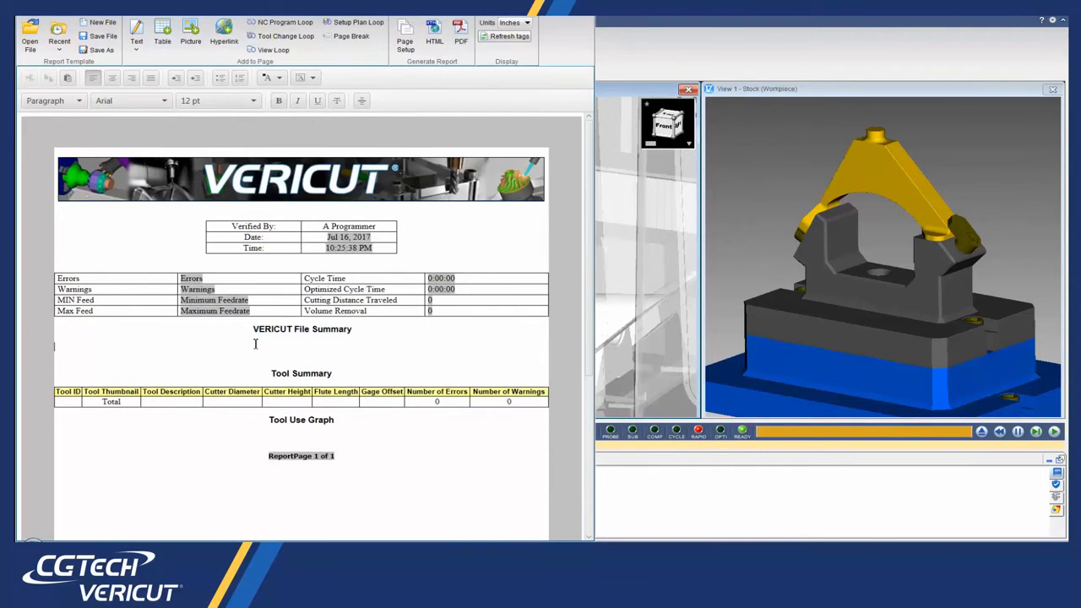
pyautogui.click(162, 34)
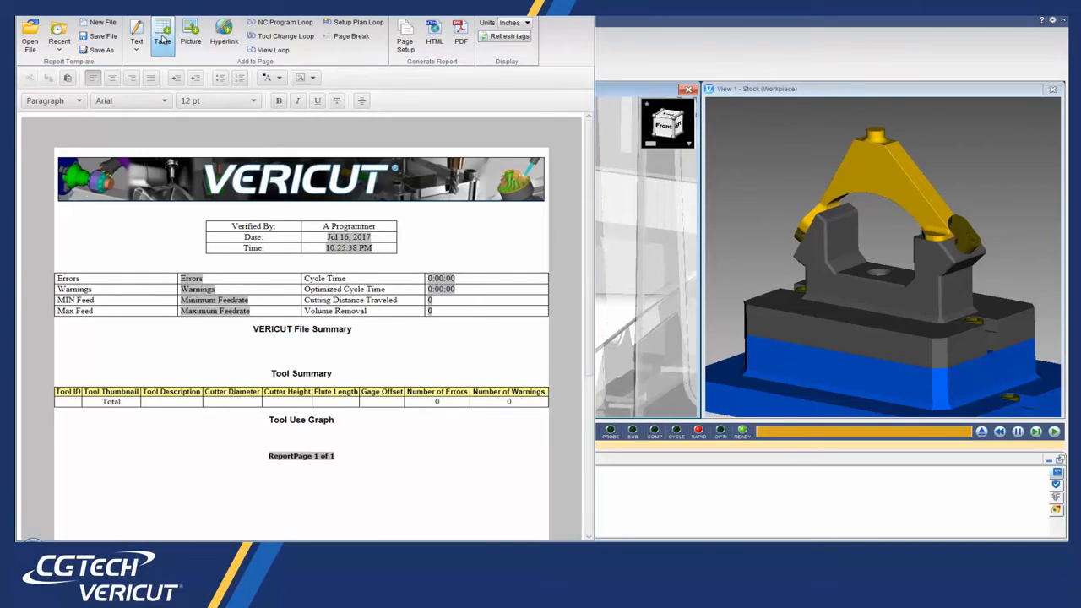
pyautogui.click(546, 294)
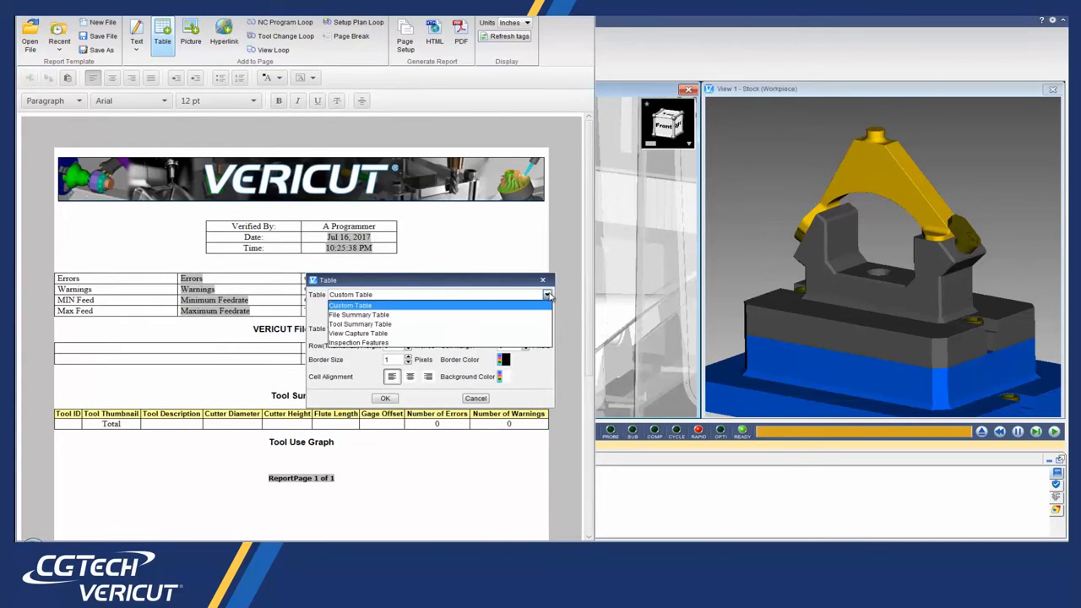
pyautogui.click(497, 319)
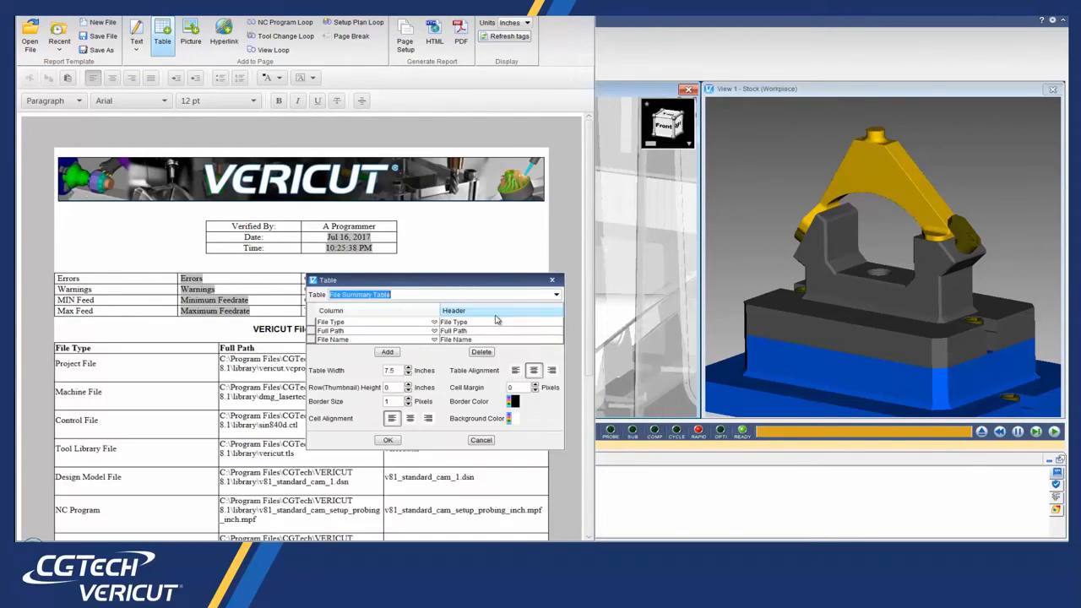
pyautogui.click(387, 440)
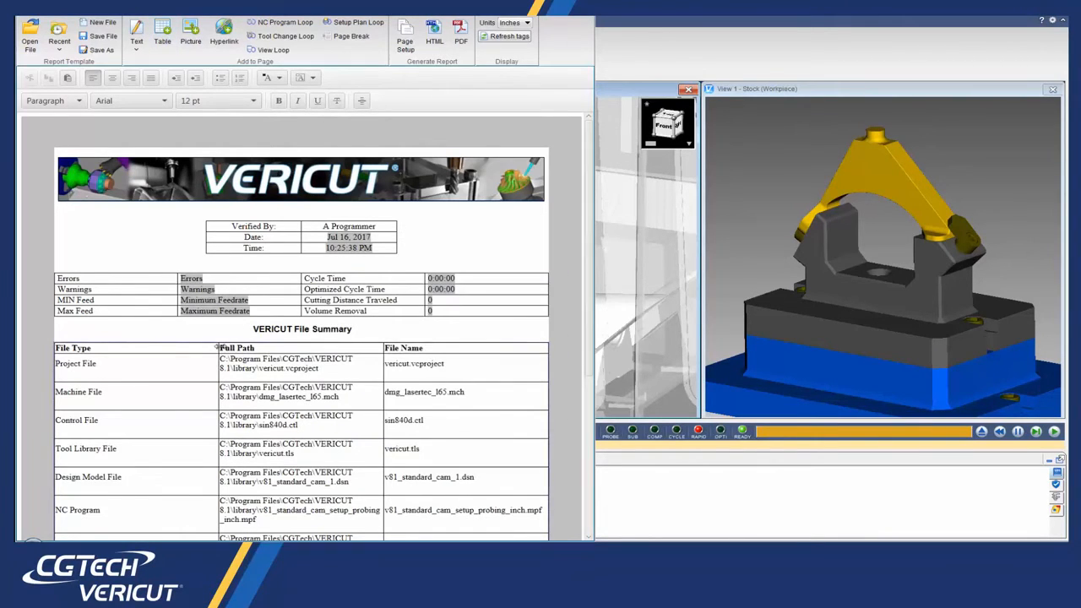
# Narrow the File Type column and widen the Full Path column of the file summary table.
pyautogui.moveTo(218, 348); pyautogui.dragTo(148, 348)
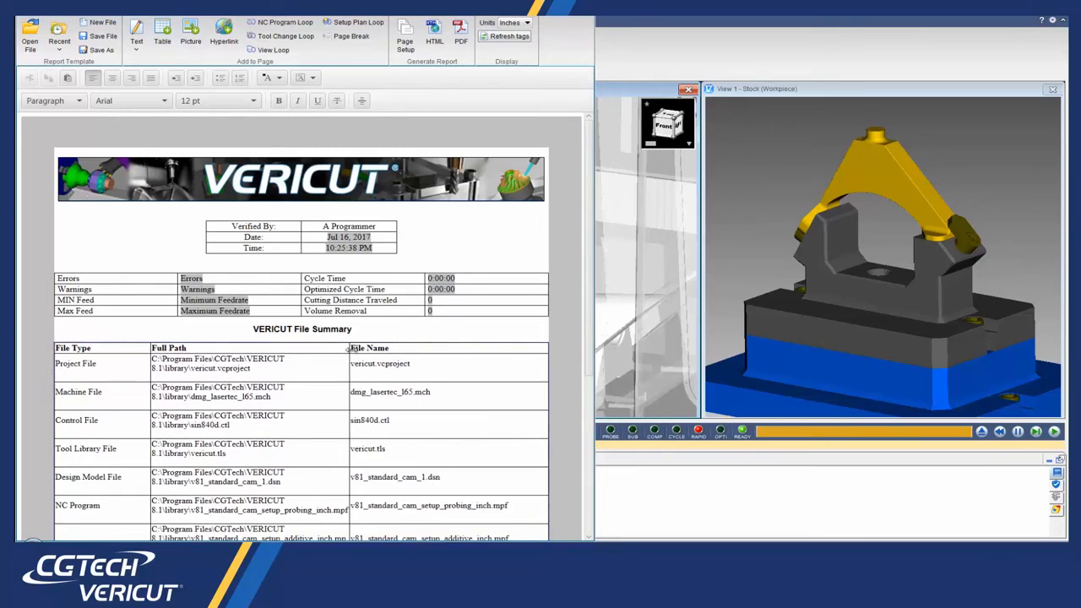
pyautogui.moveTo(348, 347); pyautogui.dragTo(400, 347)
pyautogui.scroll(-1, 403, 350)
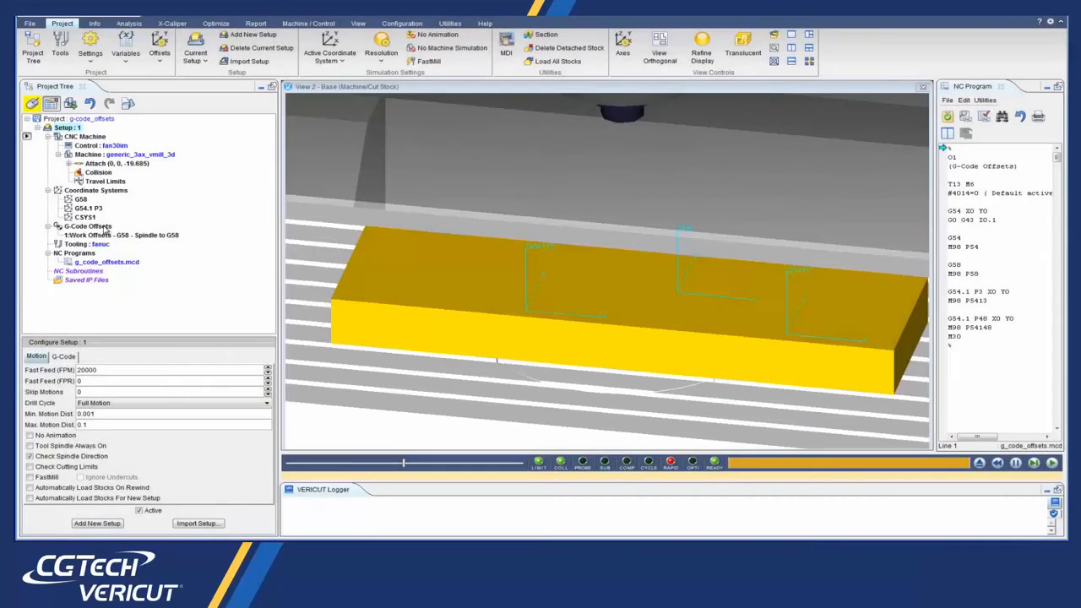
# Add a G54 work offset located at a picked vertex, the midpoint of the stock's upper short edge on the negative X end.
pyautogui.click(101, 226)
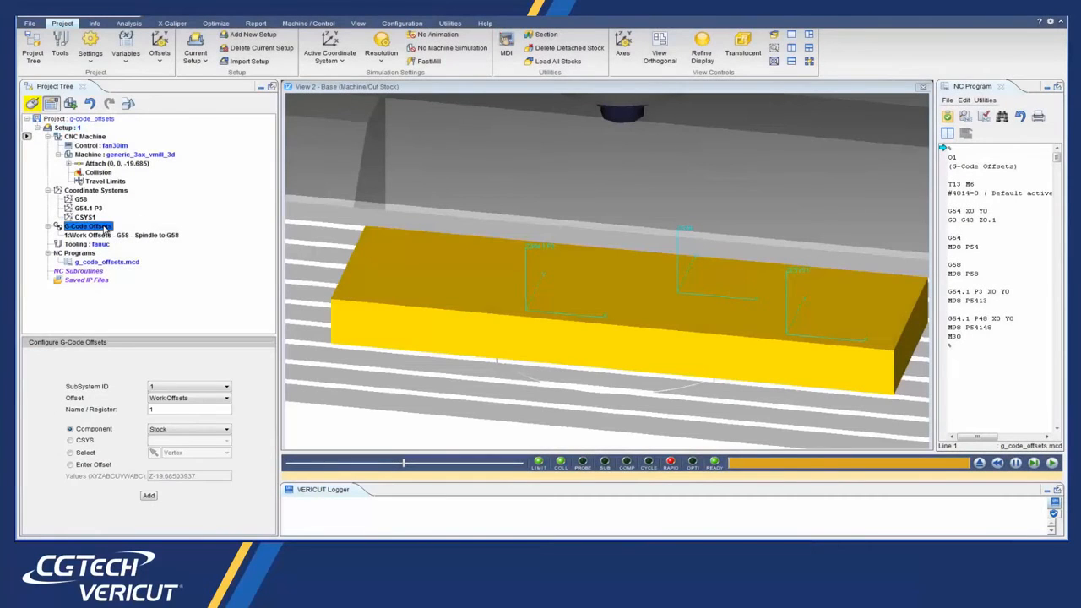
pyautogui.click(163, 408)
pyautogui.write('G54')
pyautogui.click(94, 453)
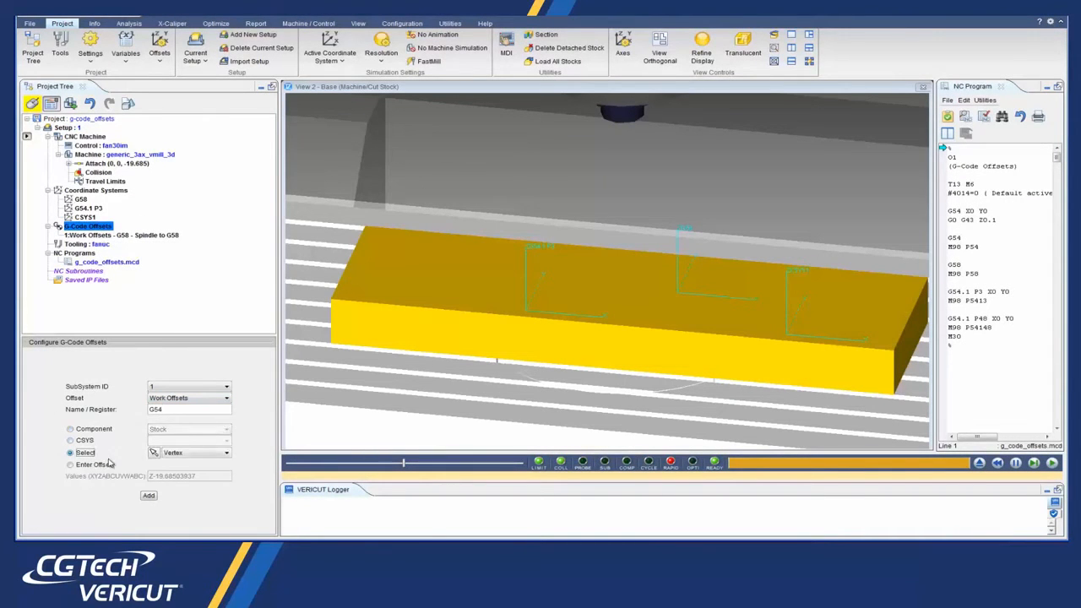
pyautogui.click(189, 454)
pyautogui.click(169, 461)
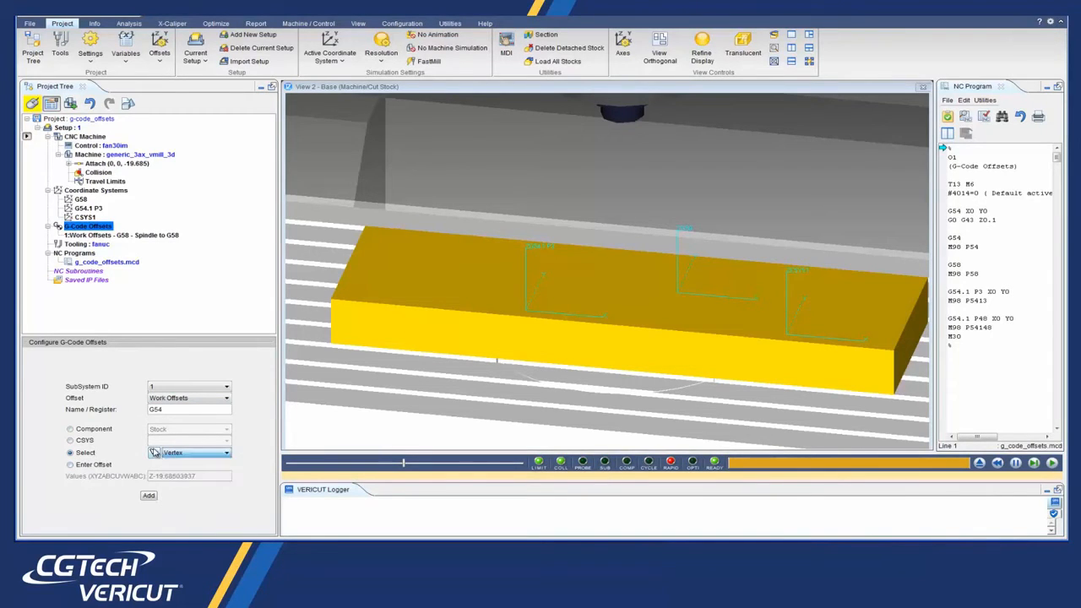
pyautogui.click(155, 452)
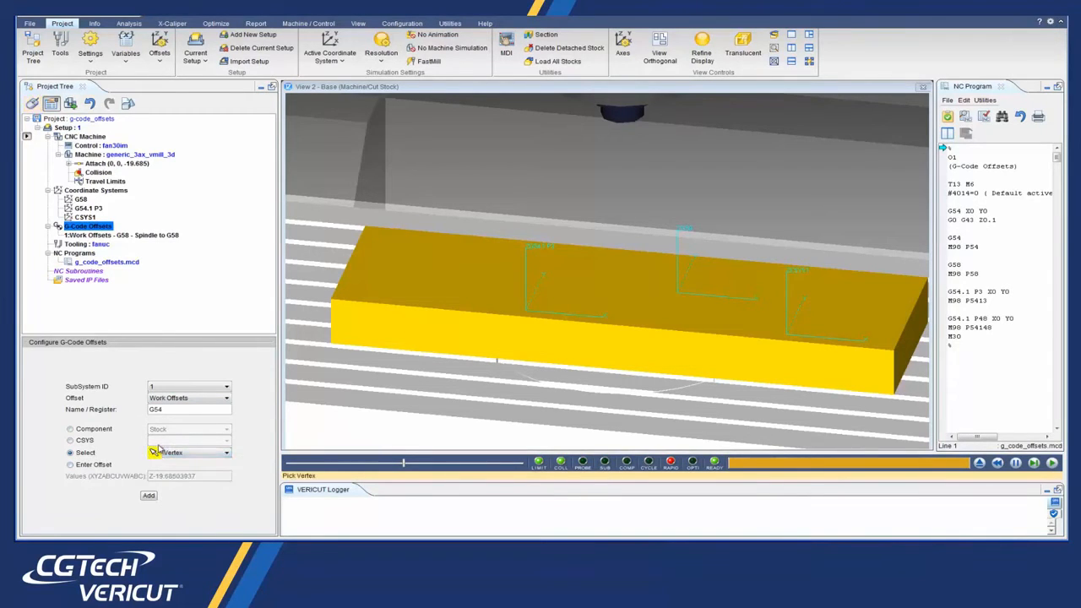
pyautogui.click(359, 267)
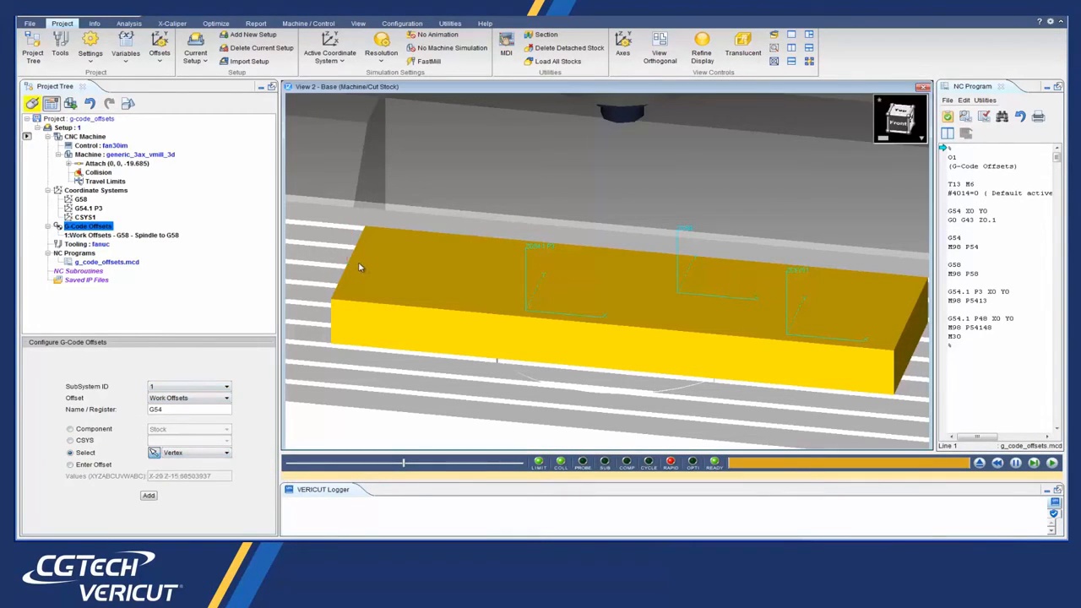
pyautogui.click(150, 496)
# Add a G54.1 P3 work offset directly from the G54.1 P3 coordinate system.
pyautogui.click(90, 209)
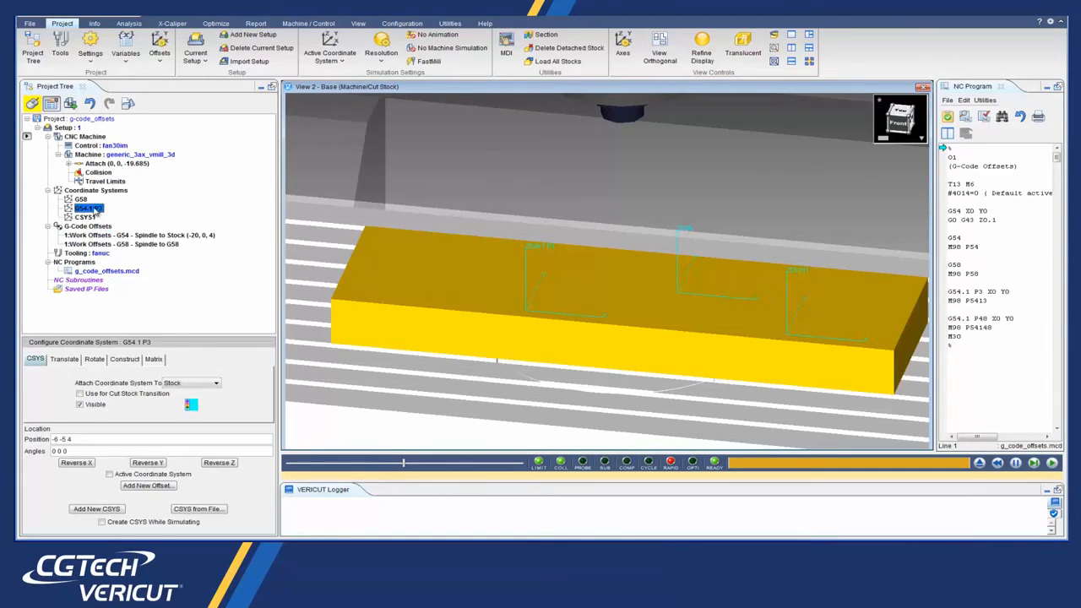
pyautogui.rightClick(95, 211)
pyautogui.click(129, 238)
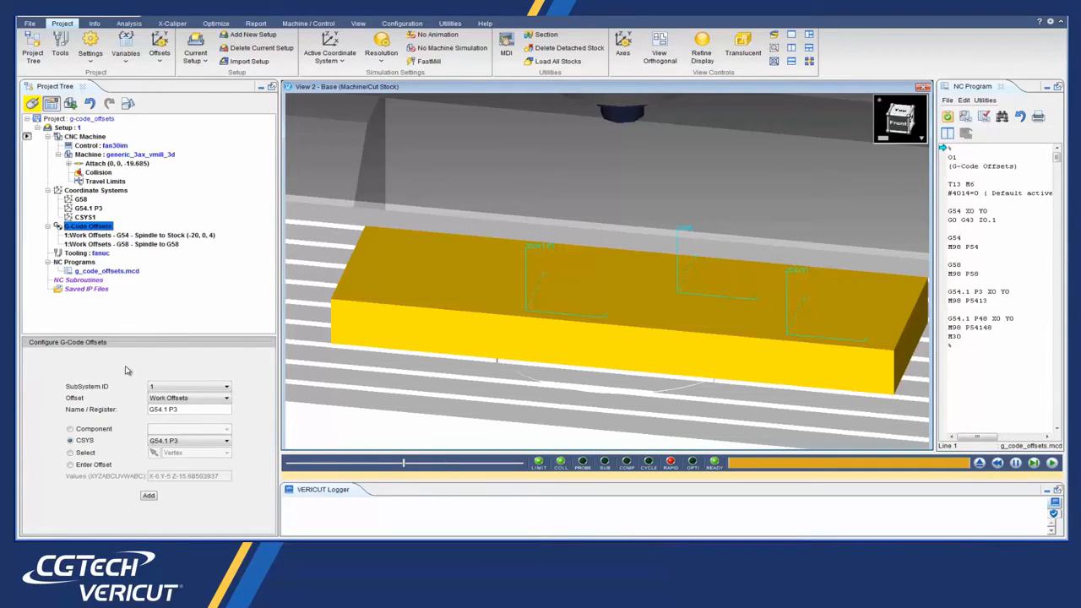
pyautogui.click(147, 497)
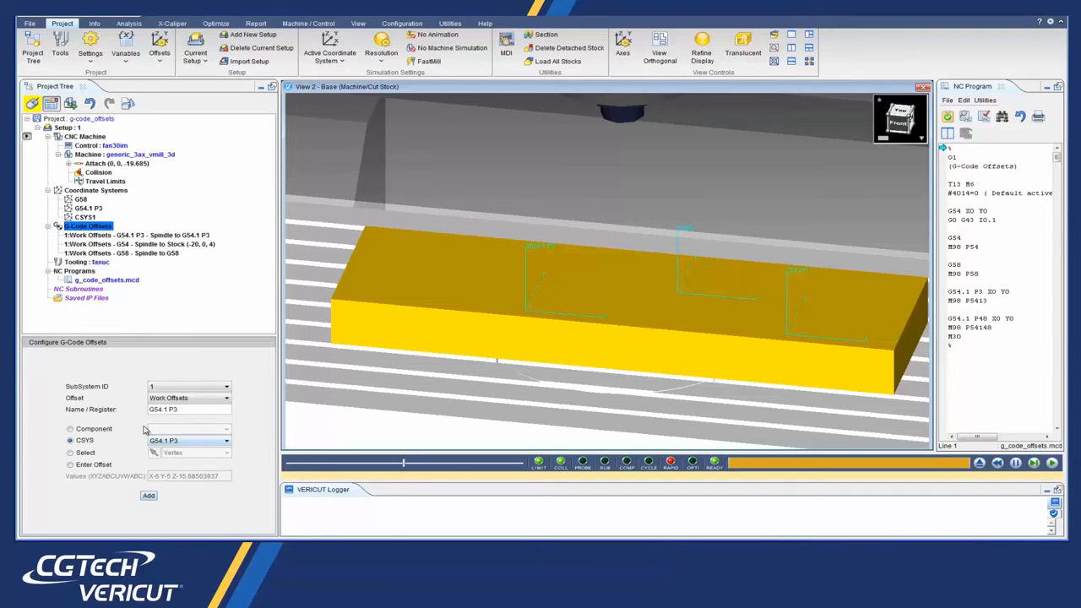
# Add a work offset from the CSYS1 coordinate system with the register name G54.1 P48.
pyautogui.click(88, 217)
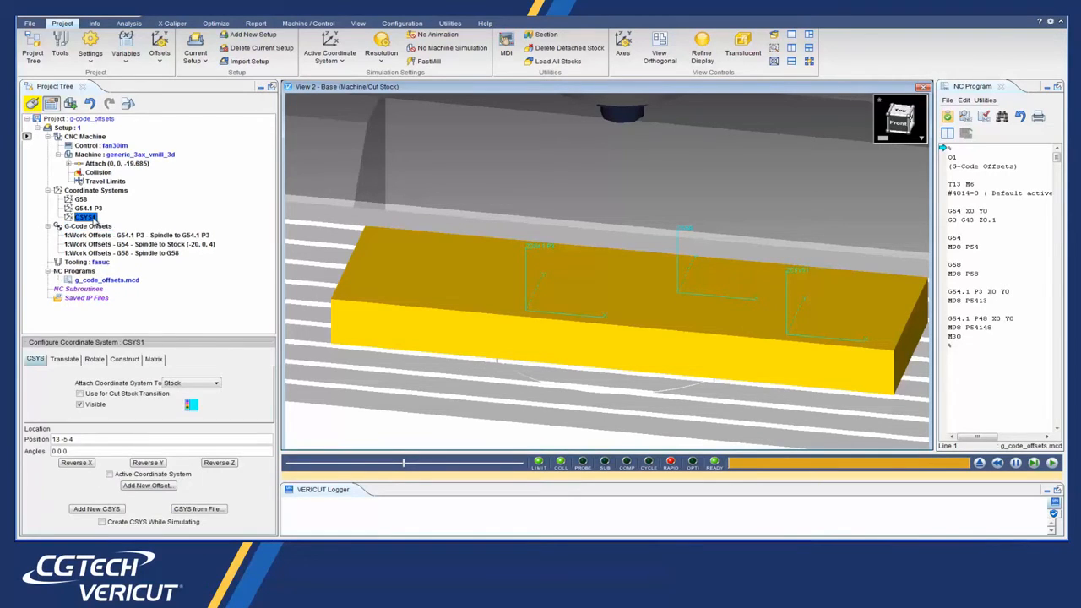
pyautogui.rightClick(88, 217)
pyautogui.click(129, 248)
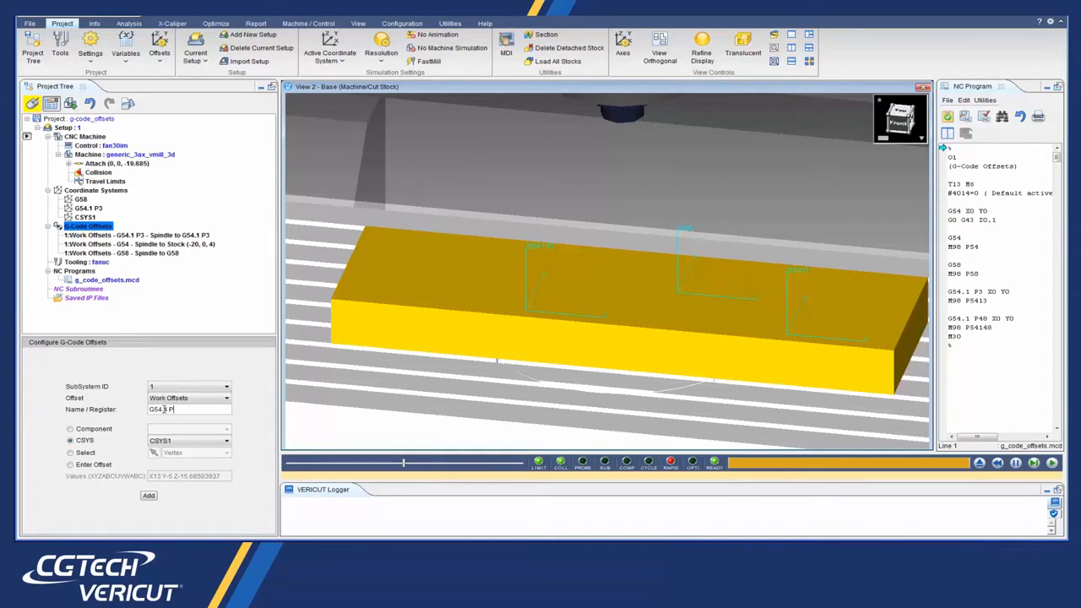
pyautogui.write('8')
pyautogui.click(147, 496)
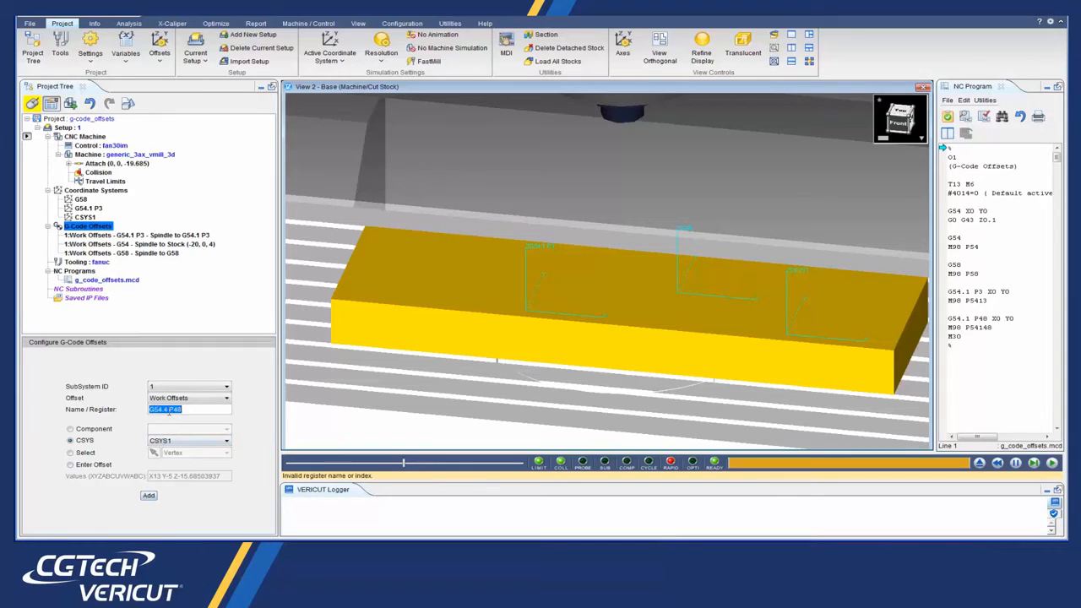
pyautogui.click(164, 410)
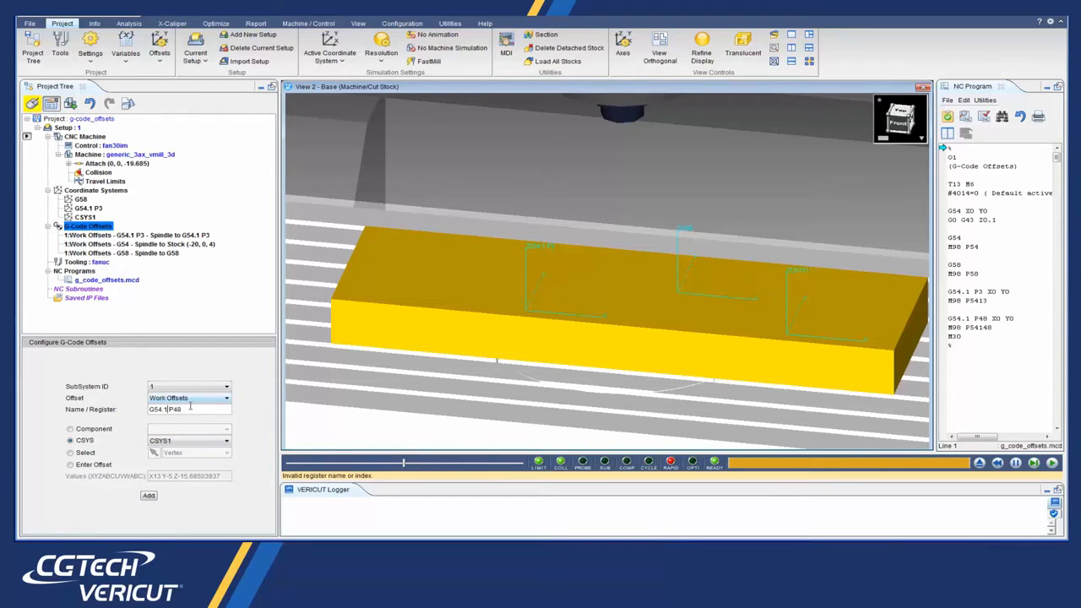
pyautogui.click(149, 496)
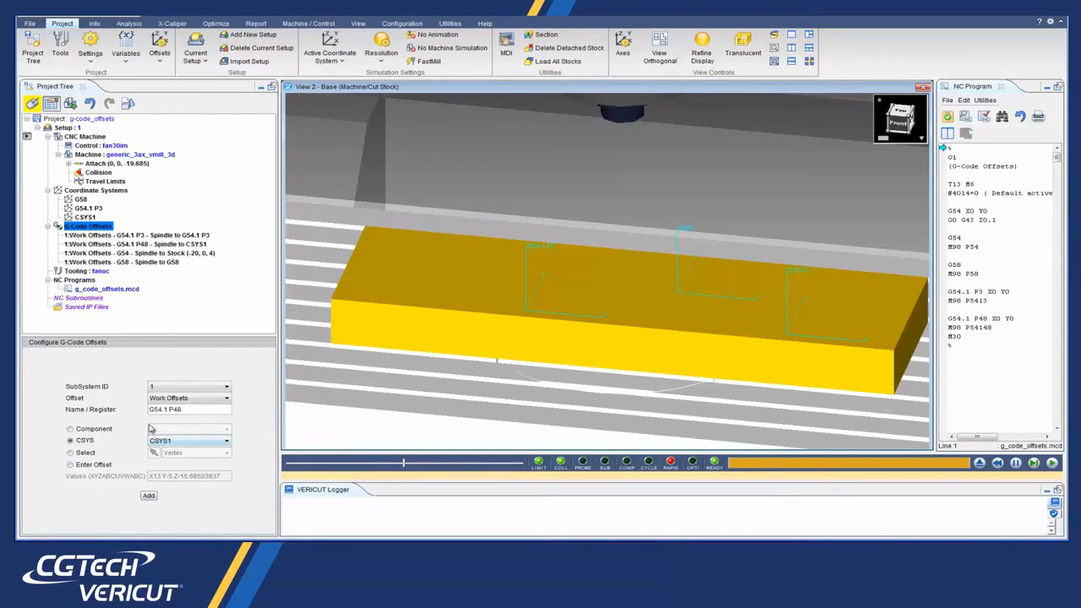
# Check where the G58 and G54 work offsets are located on the stock.
pyautogui.click(156, 262)
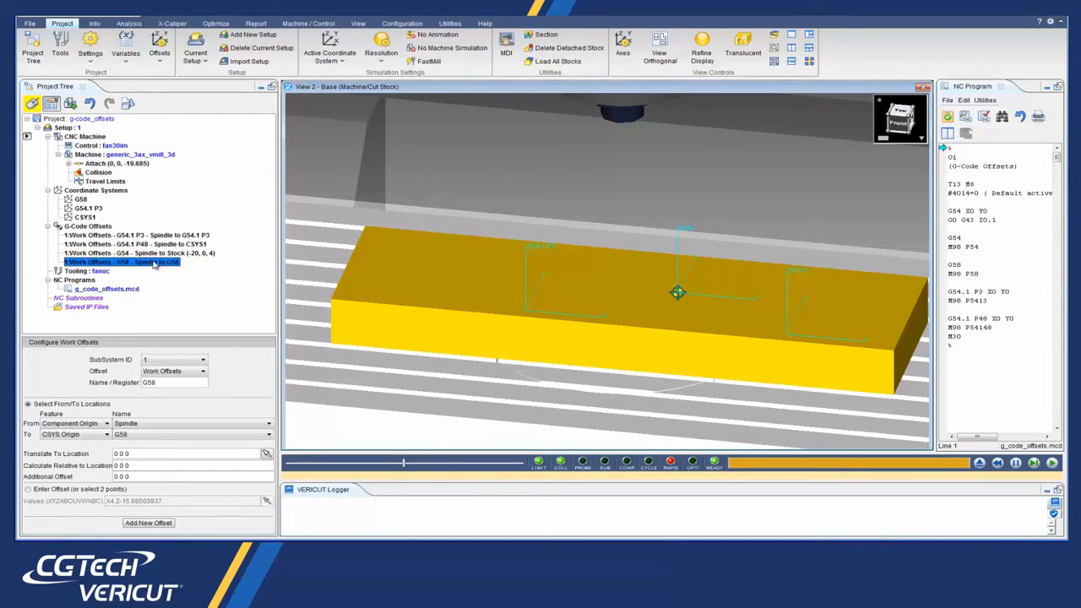
pyautogui.click(152, 253)
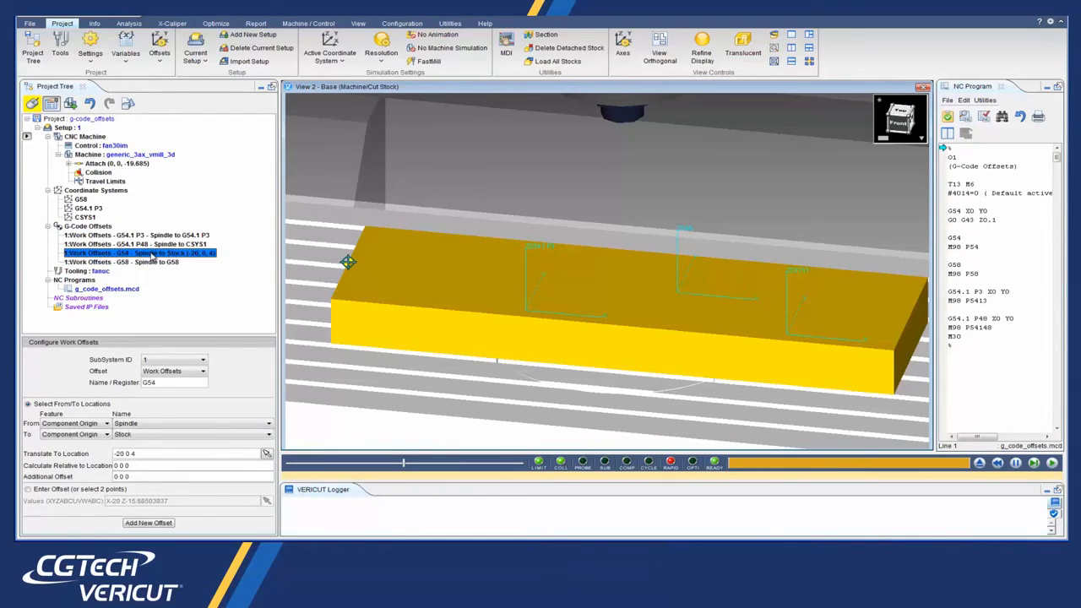
# Check where the G54.1 P48 and G54.1 P3 work offsets are located on the stock.
pyautogui.click(153, 244)
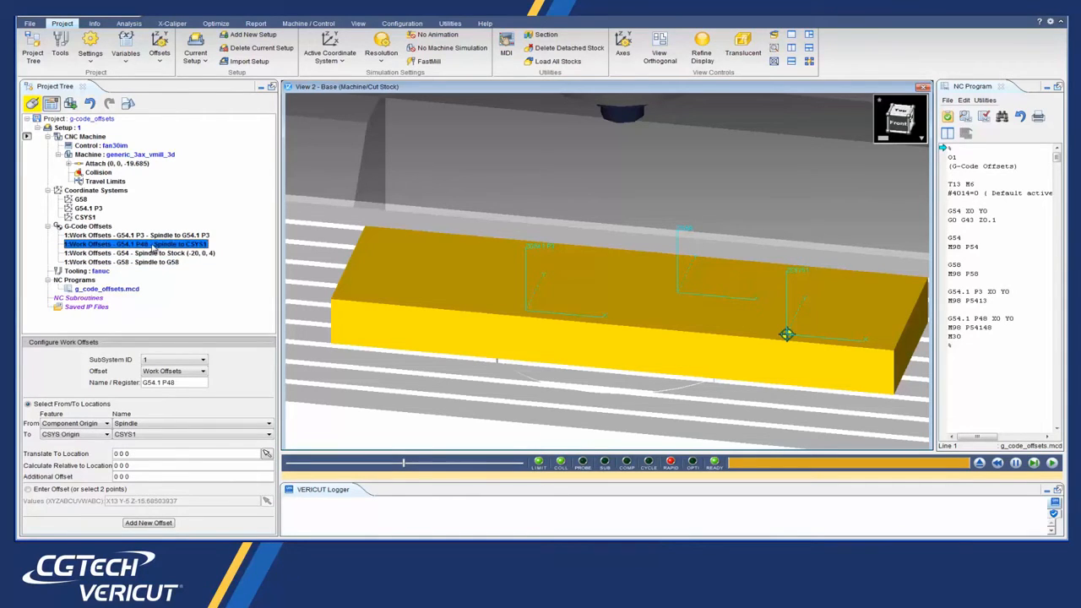
pyautogui.click(154, 236)
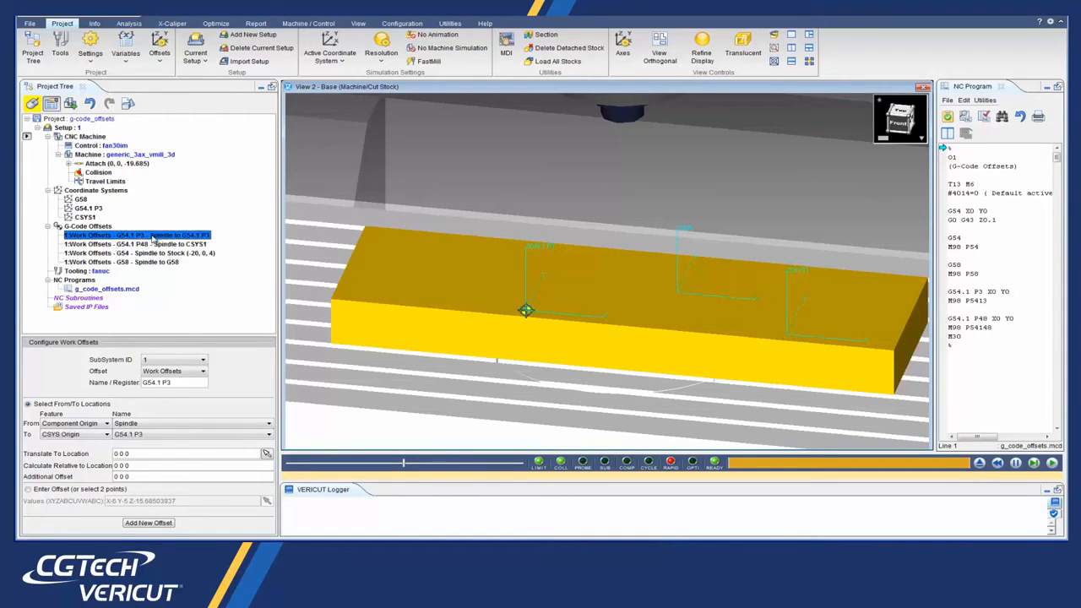
# Display the project's G-code offsets in the Offsets window and run the g_code_offsets.mcd simulation.
pyautogui.click(161, 57)
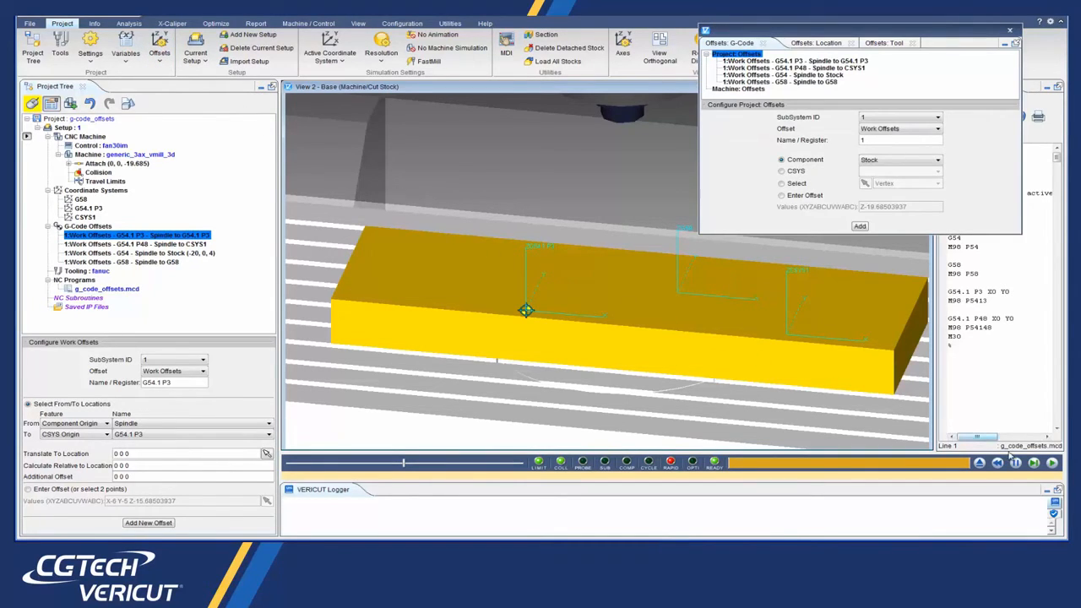
pyautogui.click(1051, 464)
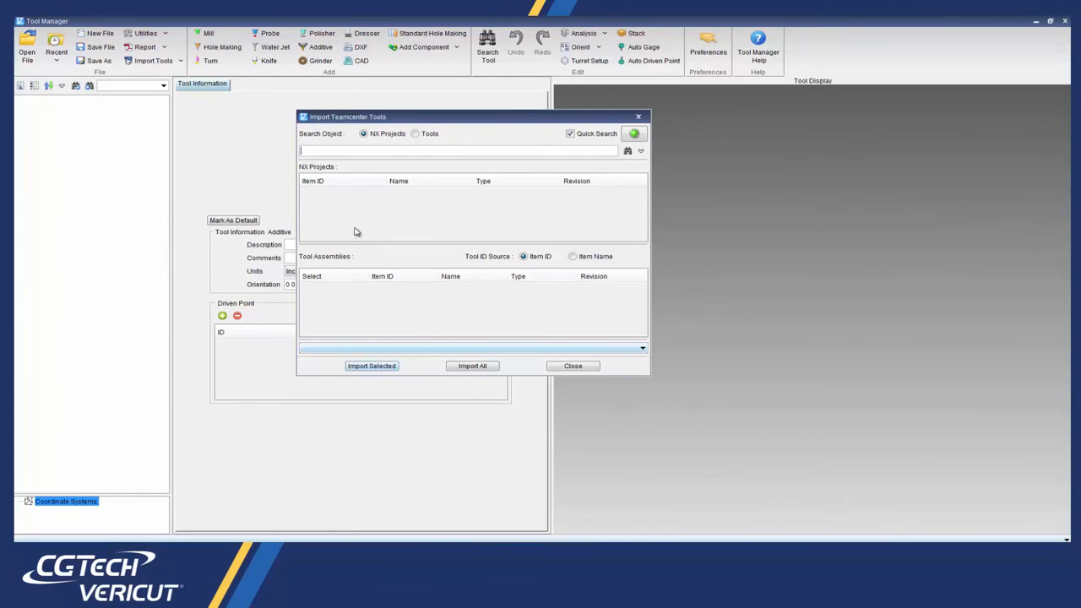
# Search Teamcenter for NX projects matching m000032*.
pyautogui.click(350, 151)
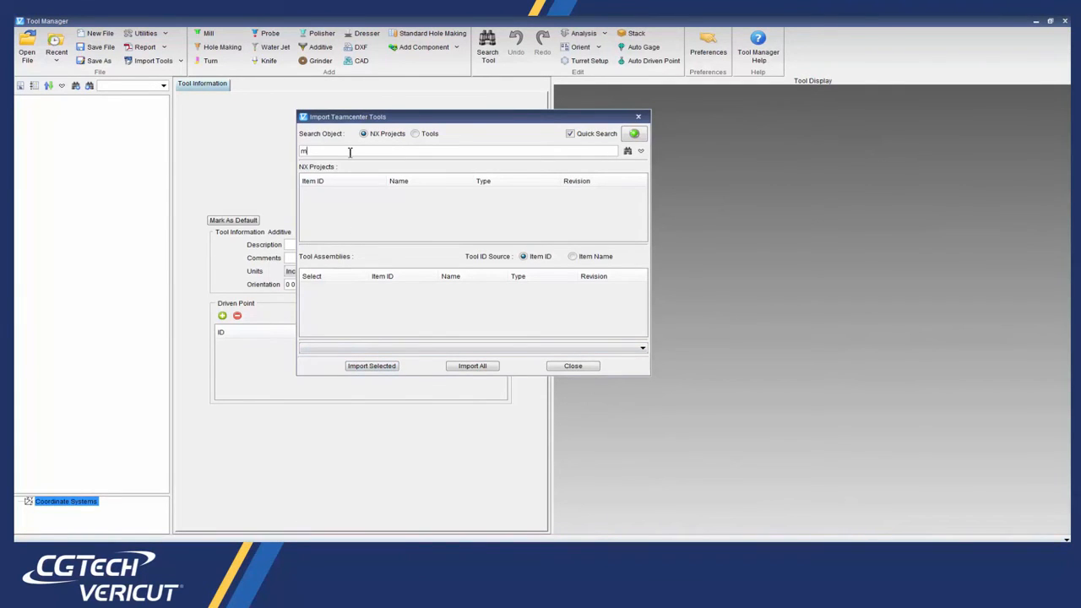
pyautogui.write('m000032*')
pyautogui.click(627, 152)
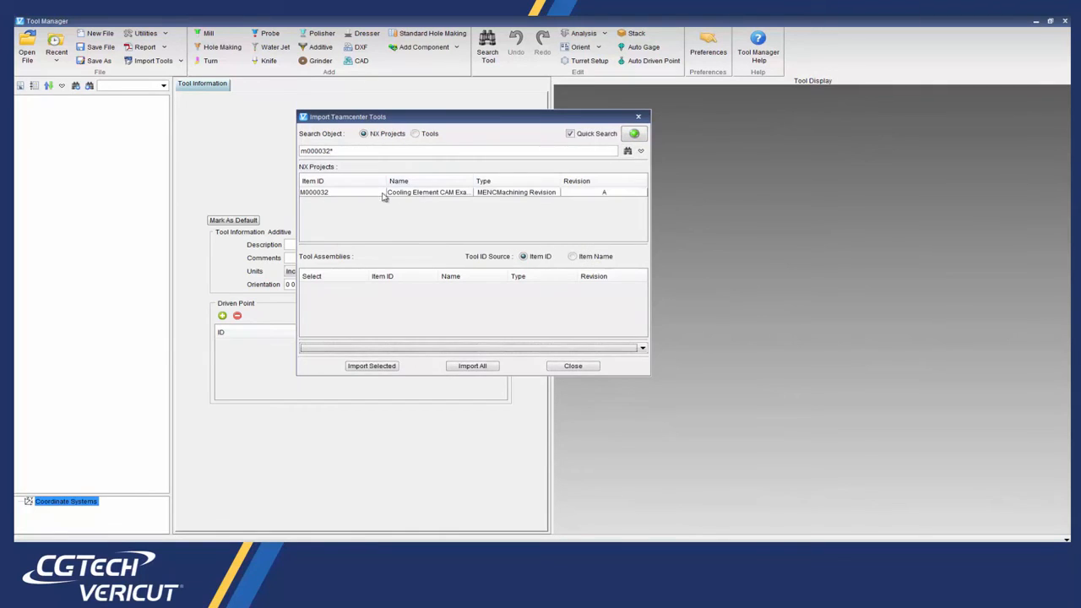
# Import all tool assemblies of NX project M000032 from Teamcenter into Tool Manager.
pyautogui.click(355, 194)
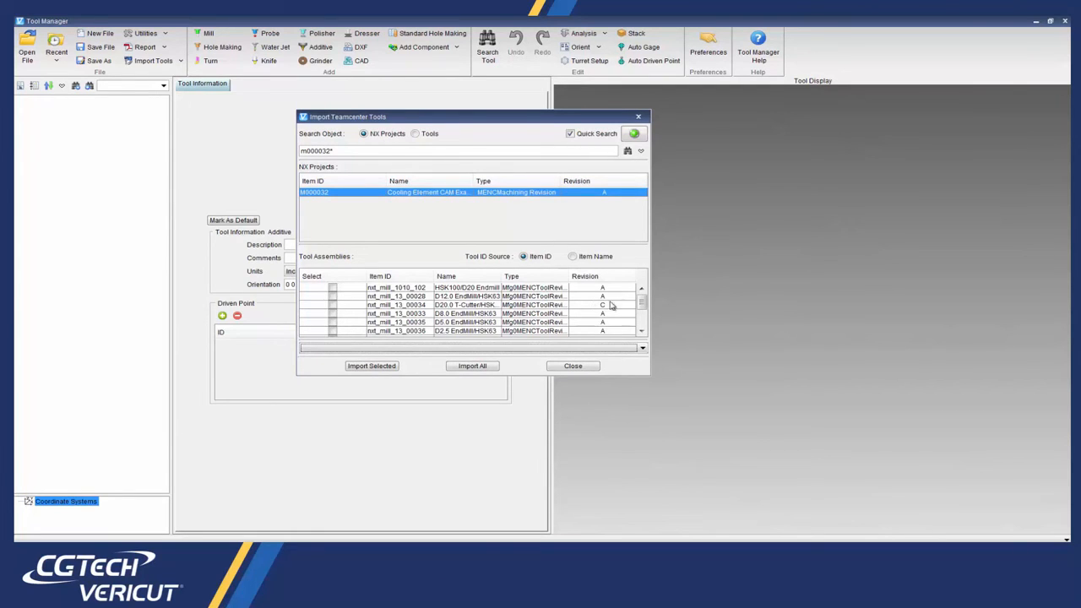
pyautogui.moveTo(643, 304); pyautogui.dragTo(643, 319)
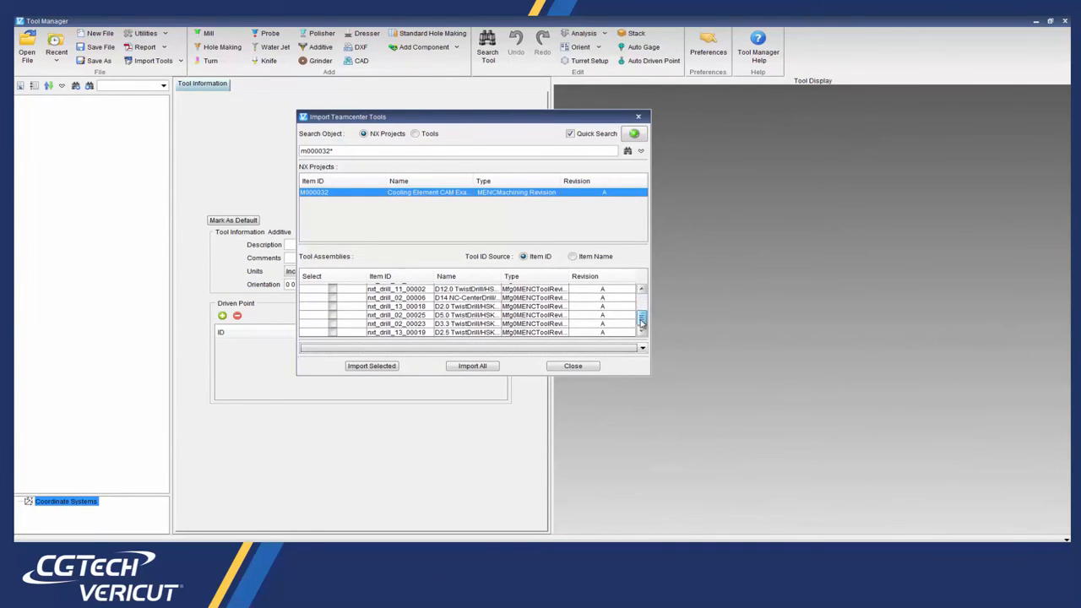
pyautogui.click(470, 367)
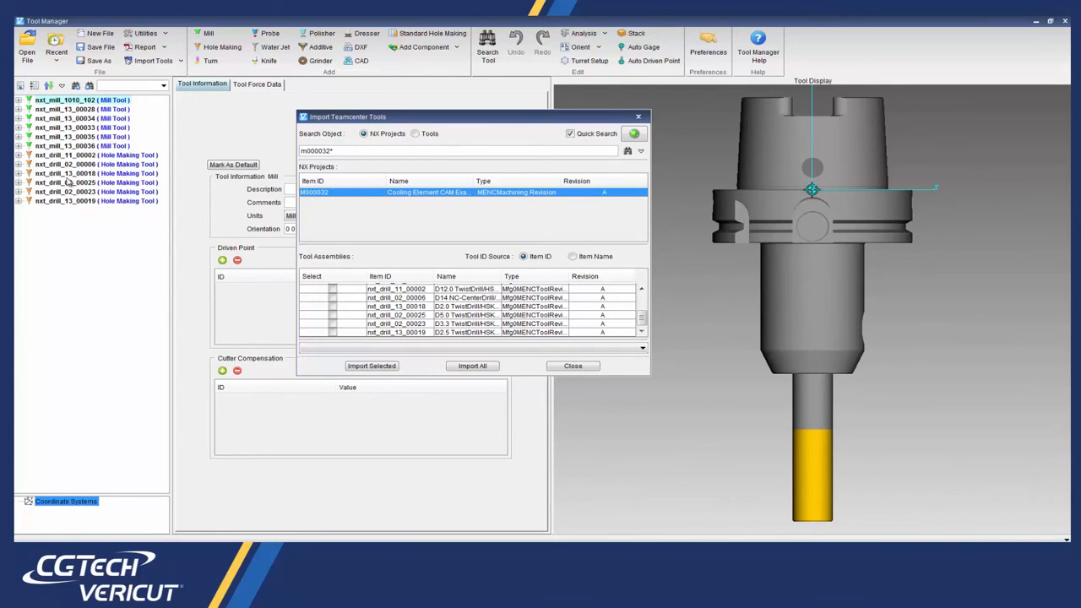
# Expand all imported tools to their cutter and holder components and examine the nxt_mill_1010_102 assembly from an angled view.
pyautogui.click(34, 85)
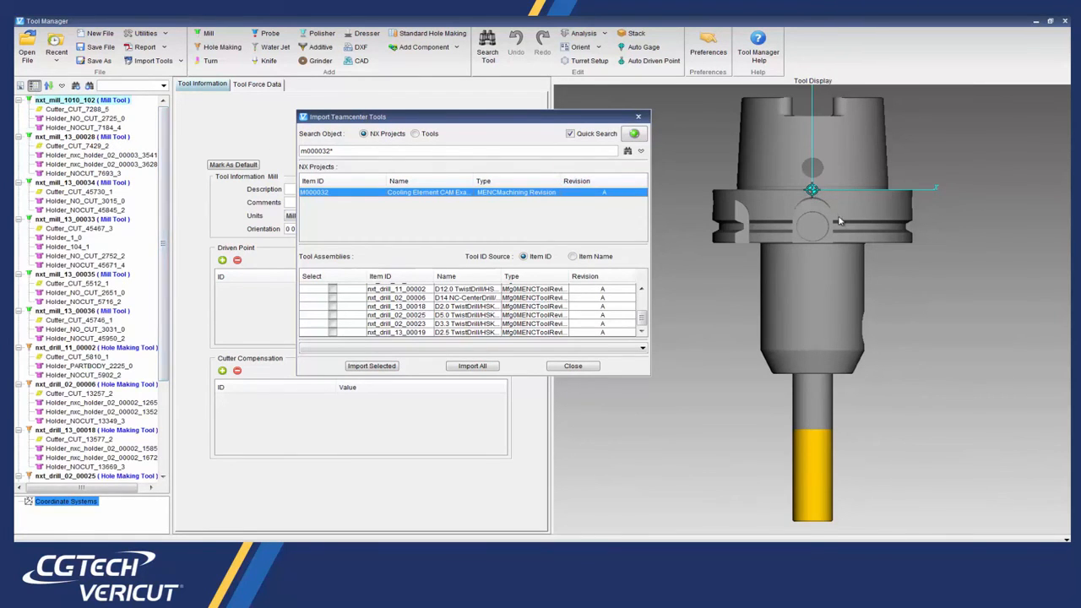
pyautogui.moveTo(838, 242); pyautogui.dragTo(737, 221)
pyautogui.moveTo(736, 221); pyautogui.dragTo(719, 226, button='middle')
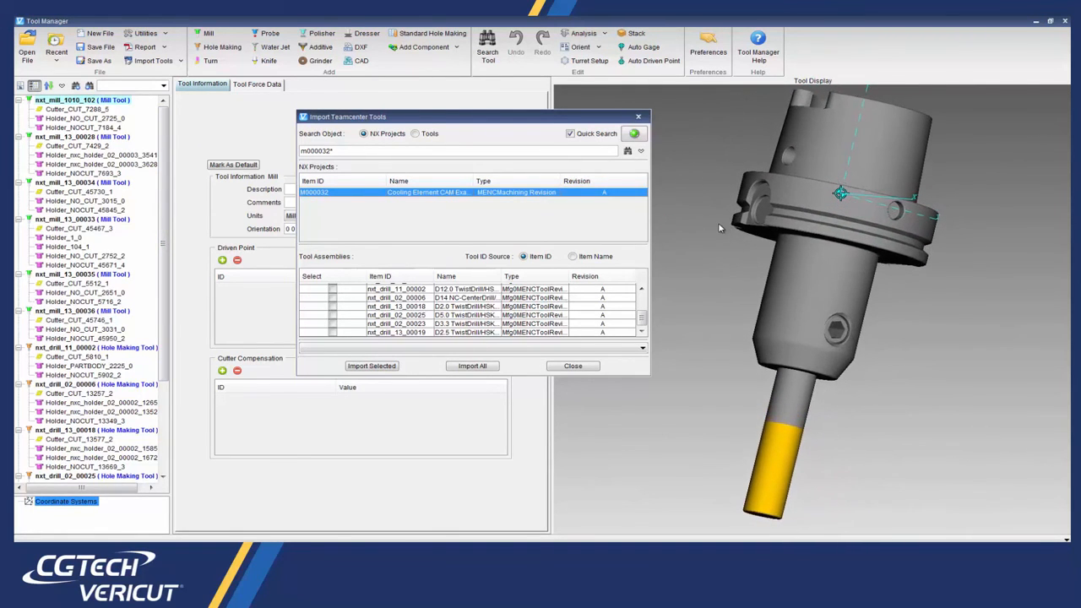
# Examine the 3D cutter and holder models of the nxt_mill_13_00034 and nxt_mill_13_00036 mill tools.
pyautogui.click(49, 184)
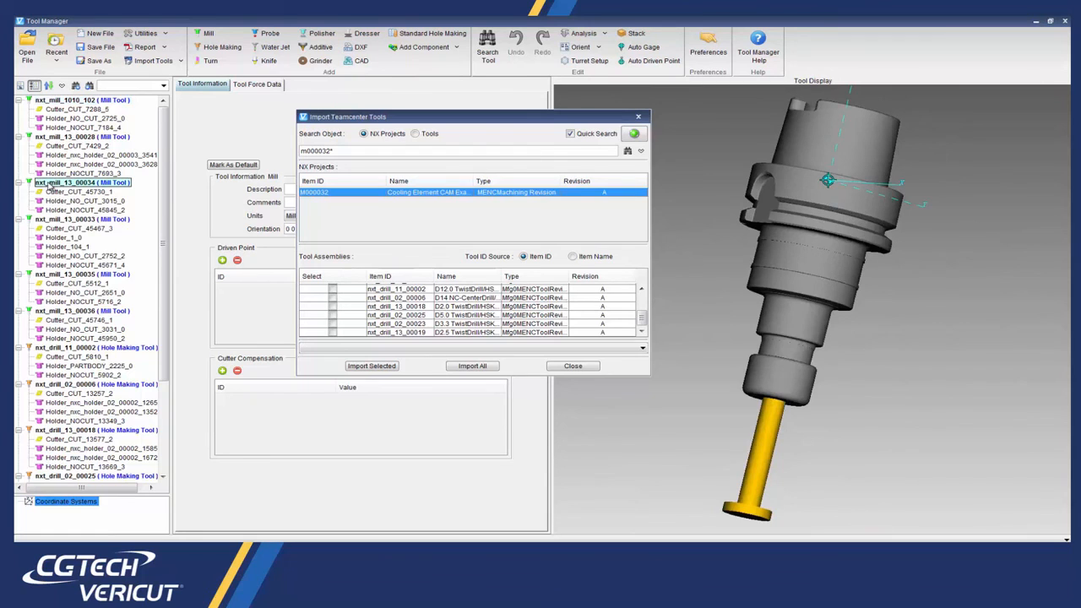
pyautogui.moveTo(734, 302); pyautogui.dragTo(723, 270)
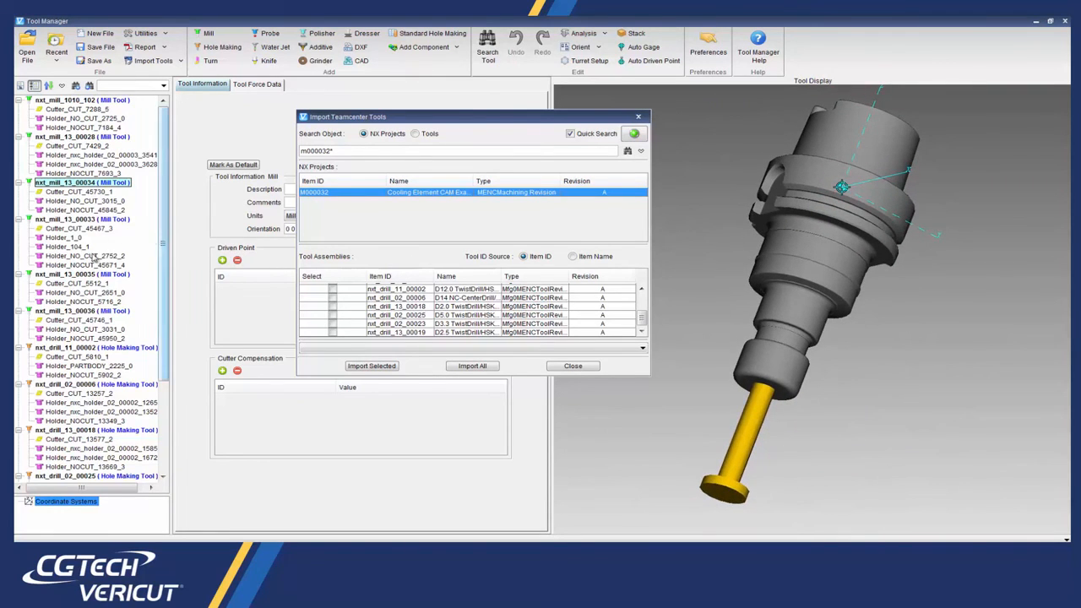
pyautogui.click(81, 312)
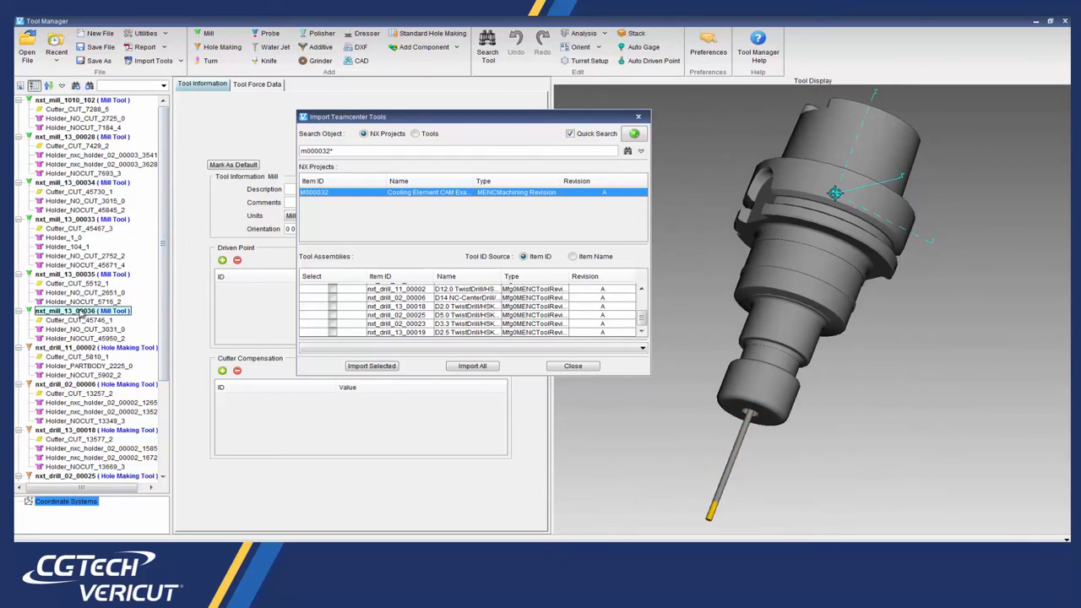
pyautogui.moveTo(760, 316)
pyautogui.mouseDown()
pyautogui.moveTo(885, 279)
pyautogui.moveTo(967, 280)
pyautogui.moveTo(758, 299)
pyautogui.mouseUp()
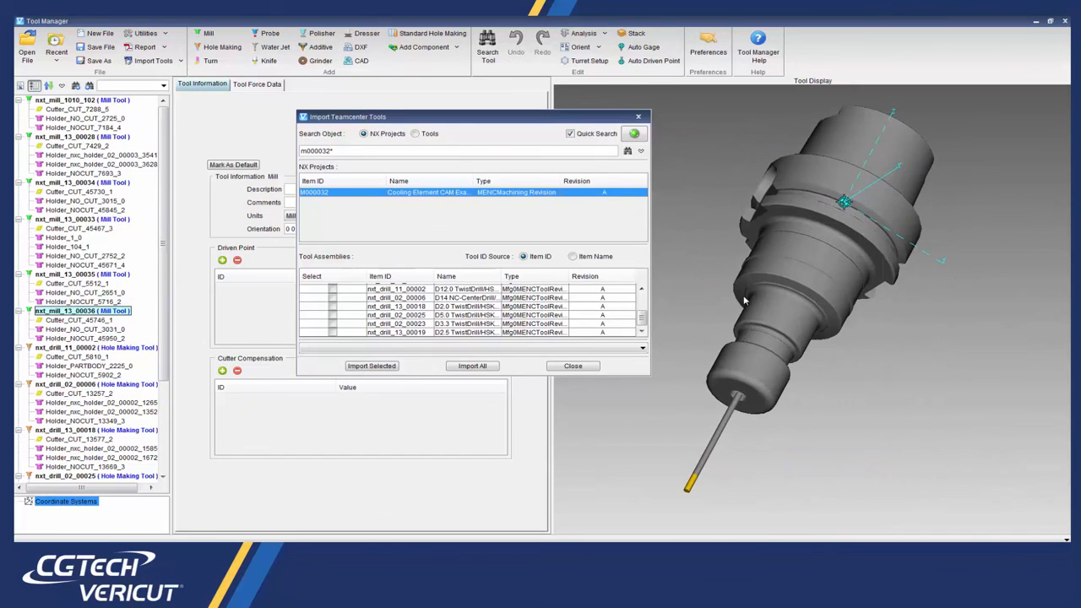